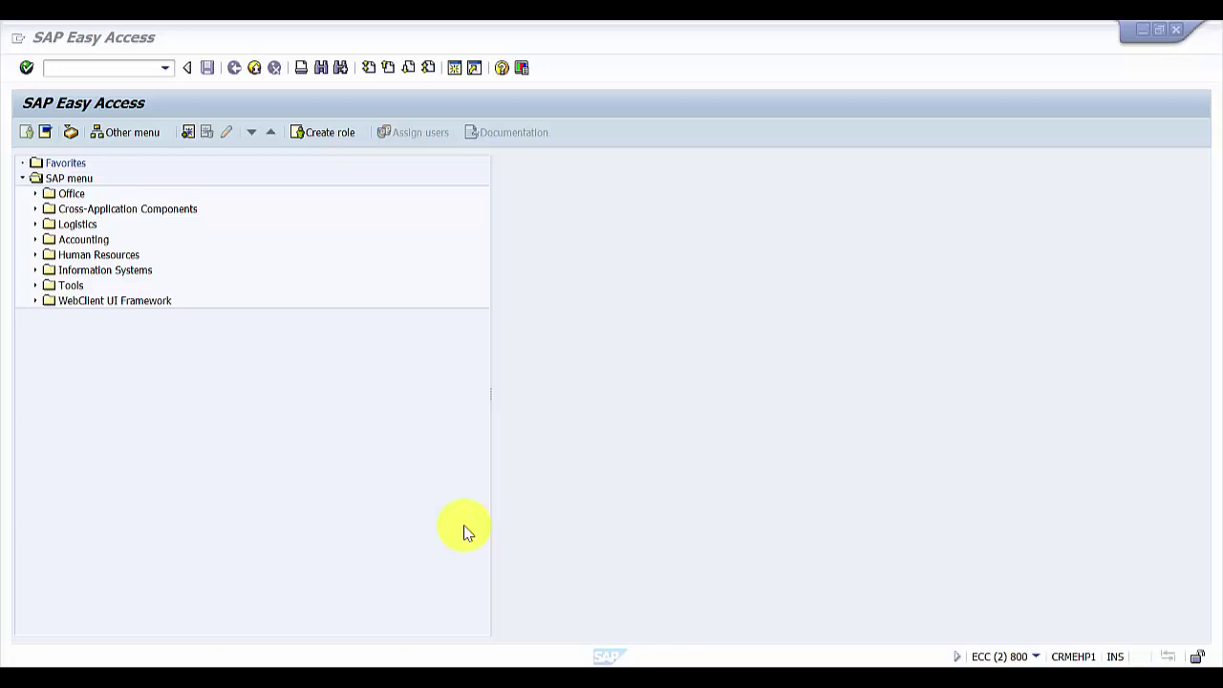
Enter transaction code vl64 in the SAP Easy Access command field.
left_click(64, 67)
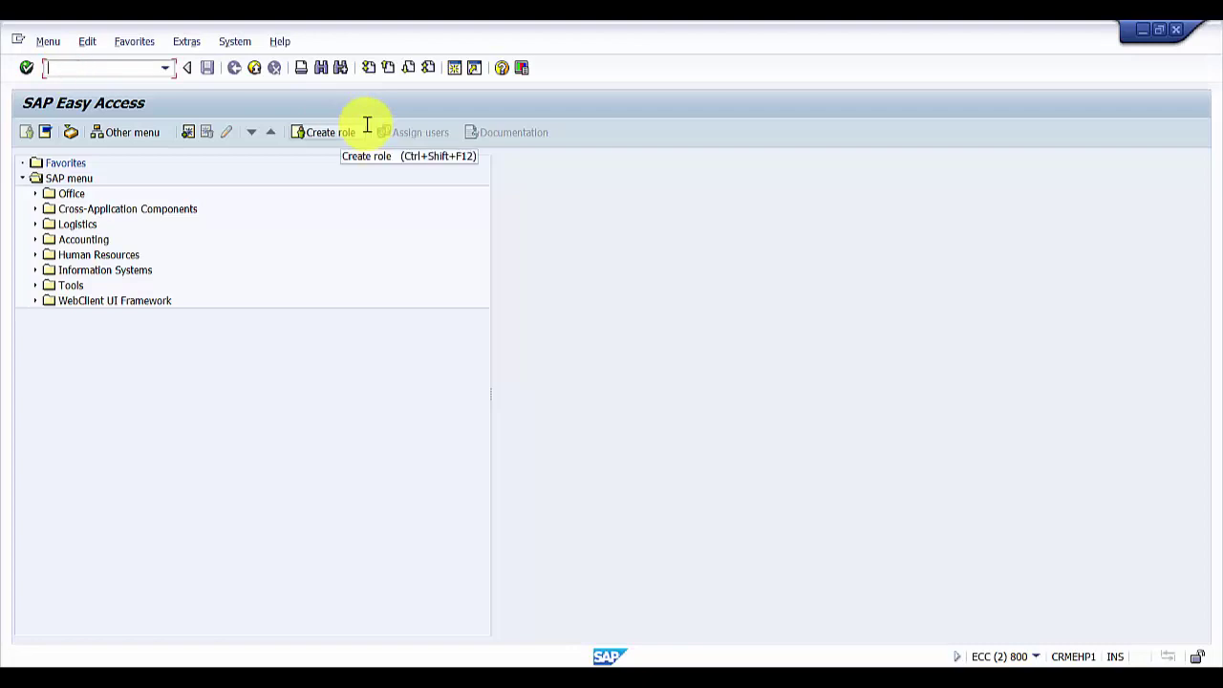
type("vl64")
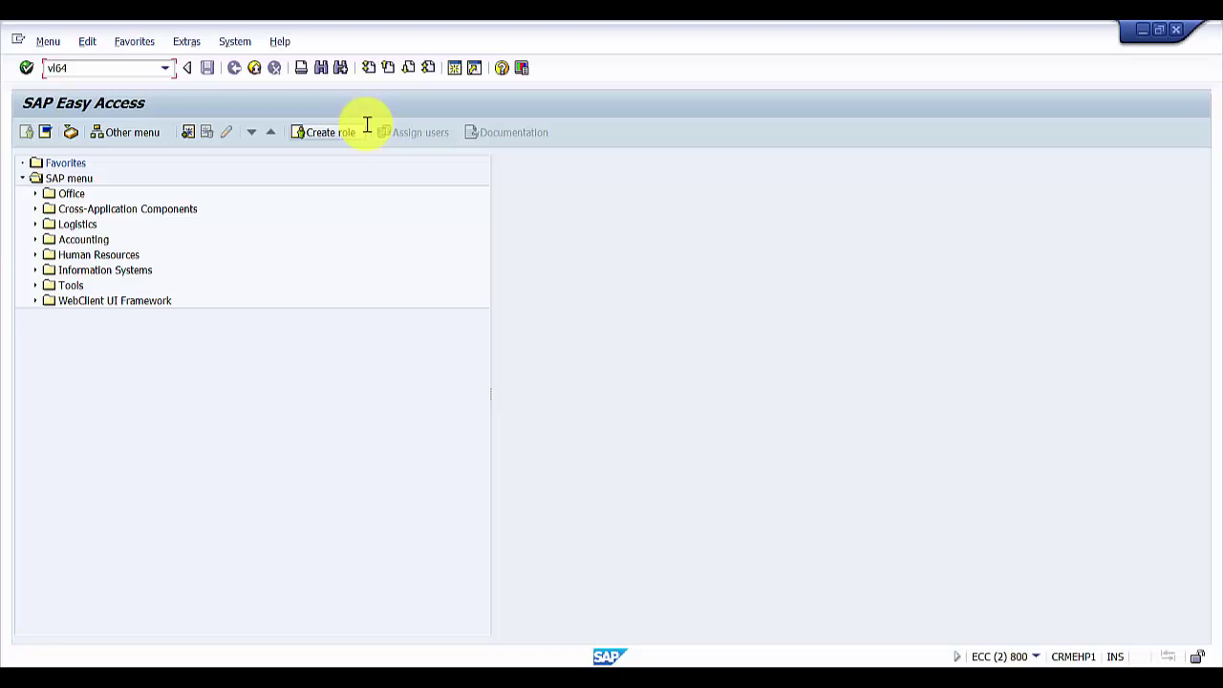
key("Return")
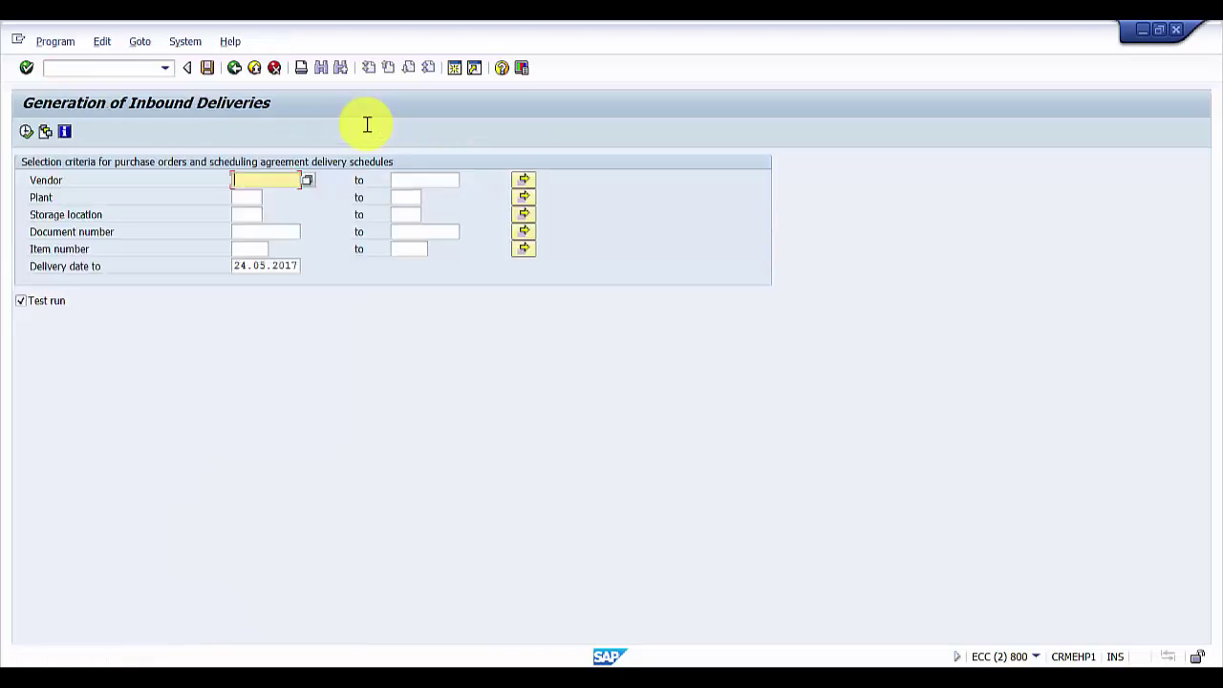
left_click(44, 131)
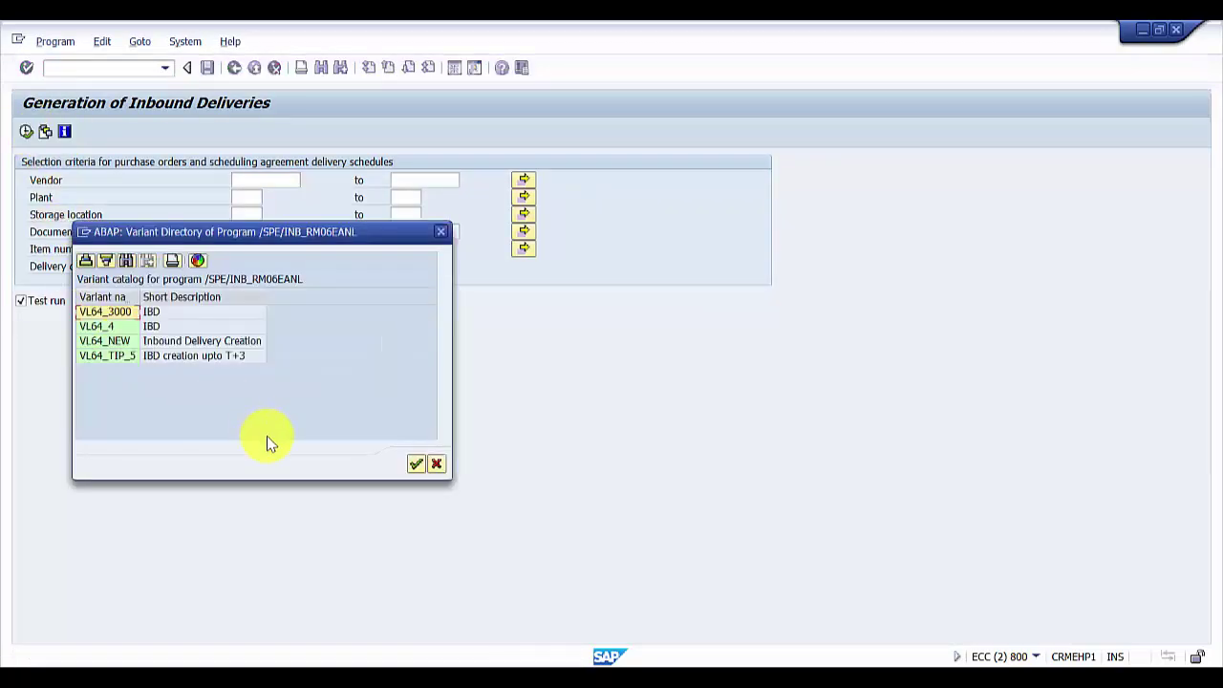
left_click(102, 341)
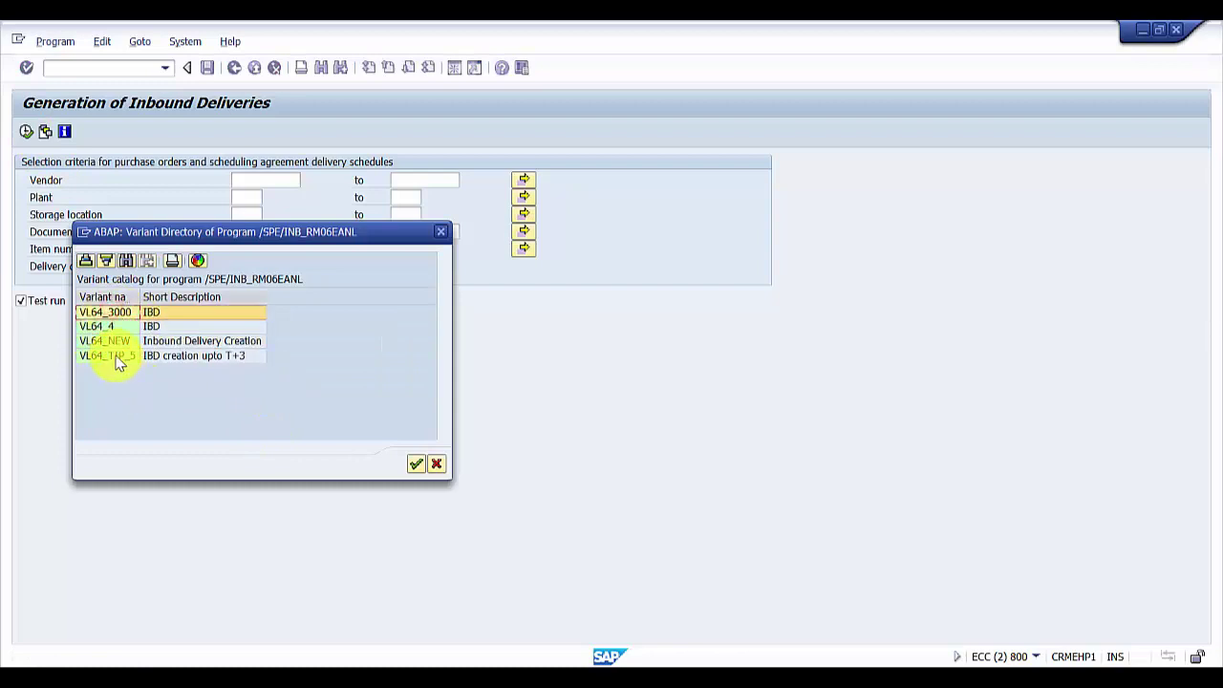
left_click(101, 326)
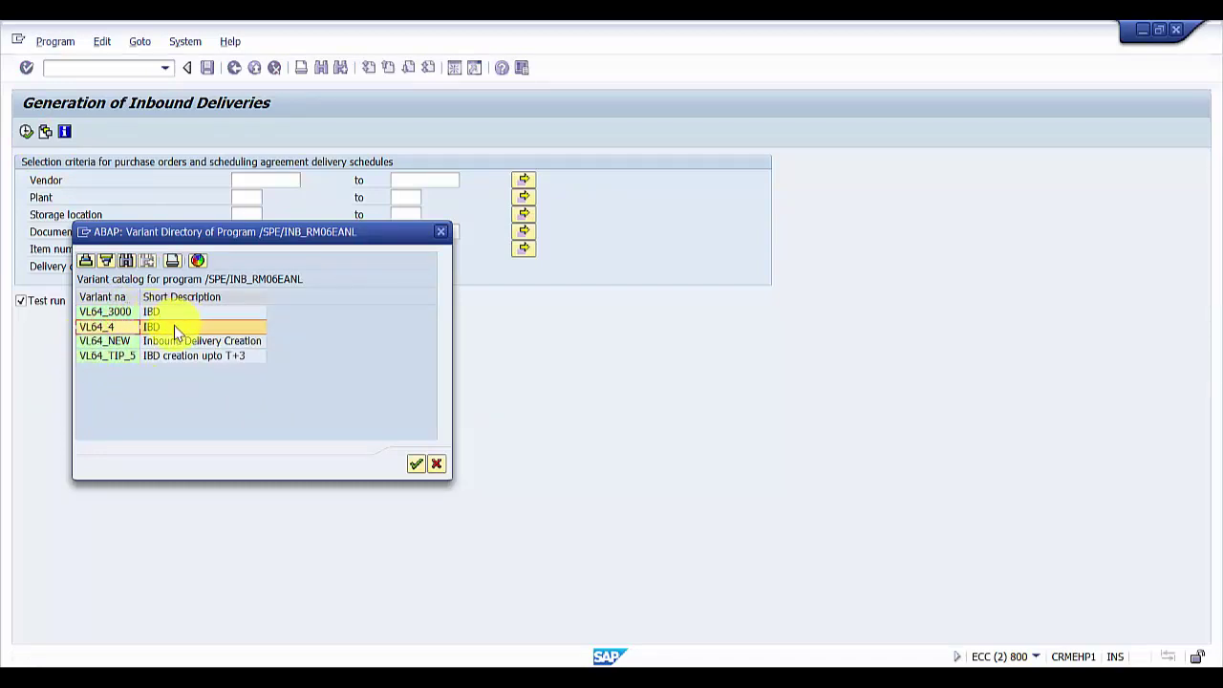
left_click(437, 465)
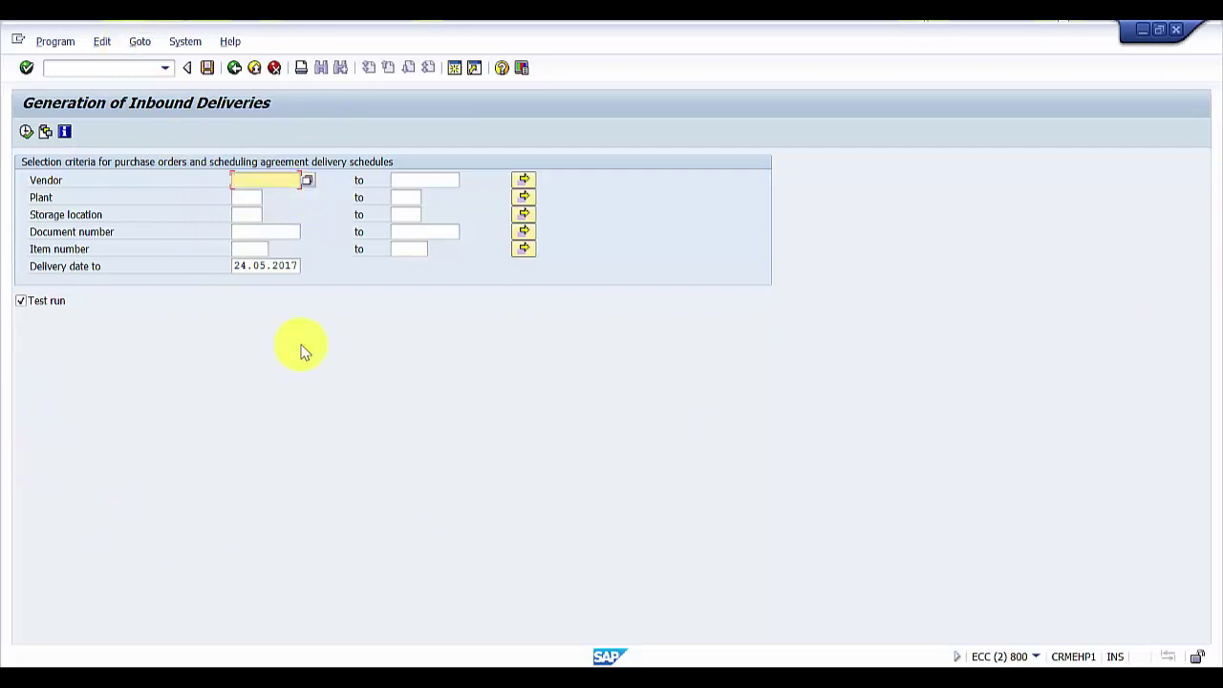
Switch to SE37 with /nse37 and set the function module to RS_VARIANT_DELETE from history.
left_click(125, 68)
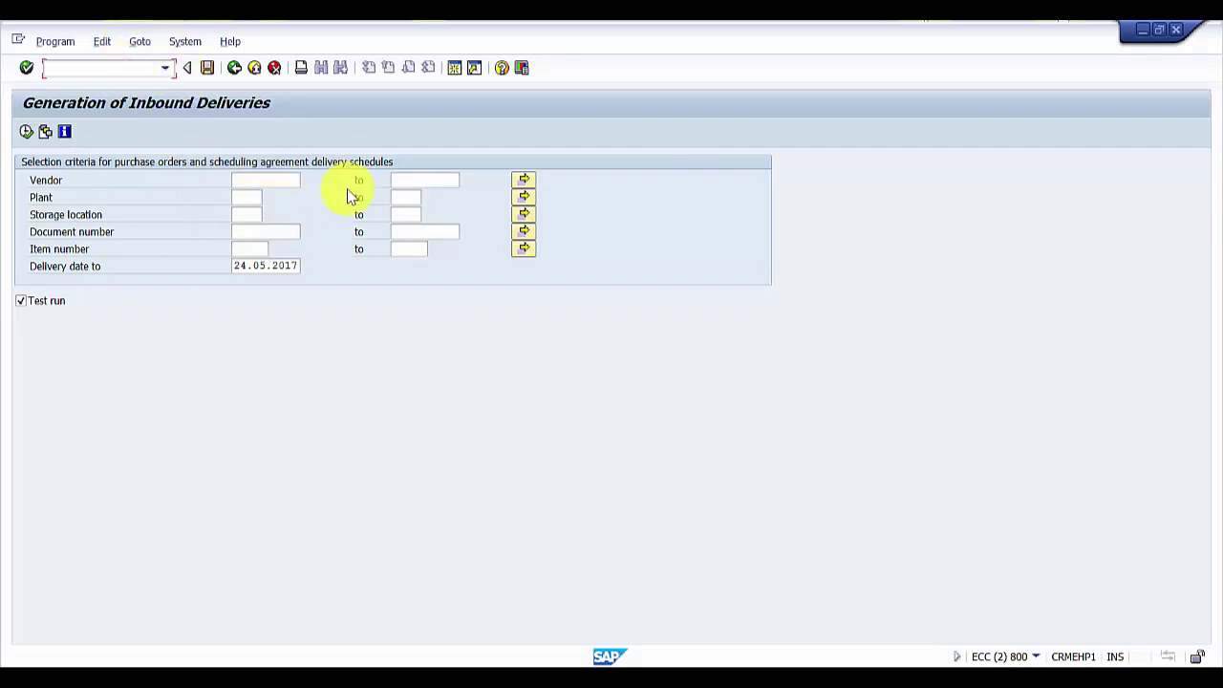
type("/nse37")
key("Return")
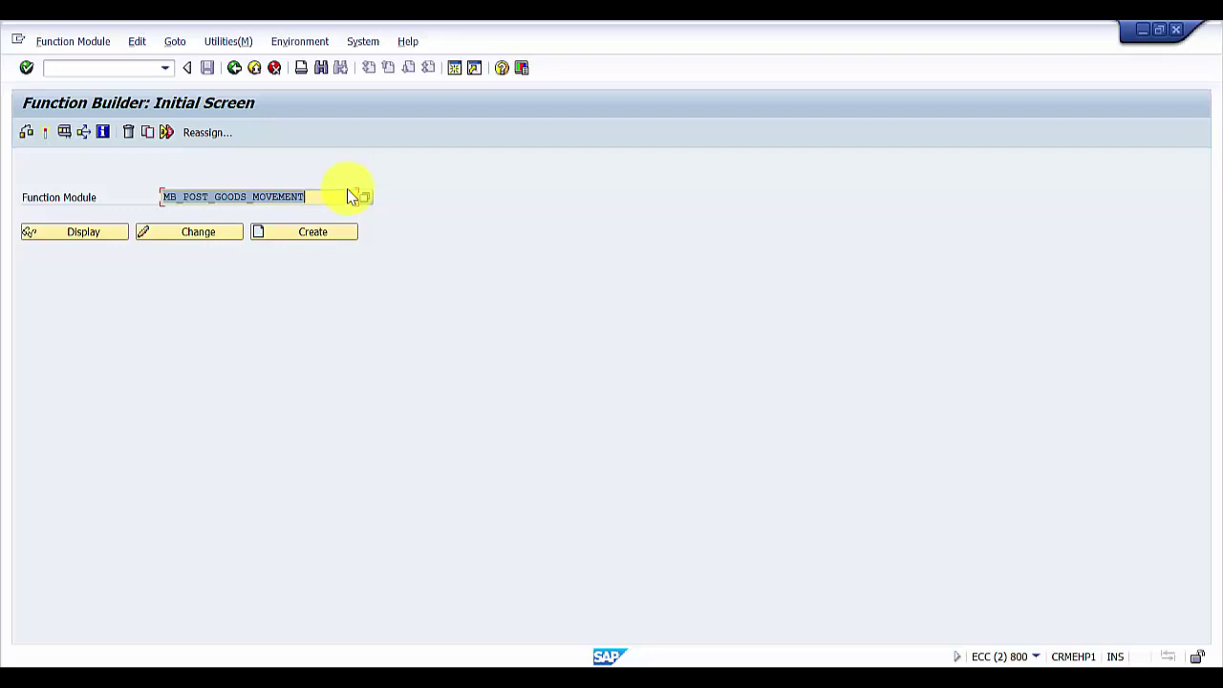
key("BackSpace")
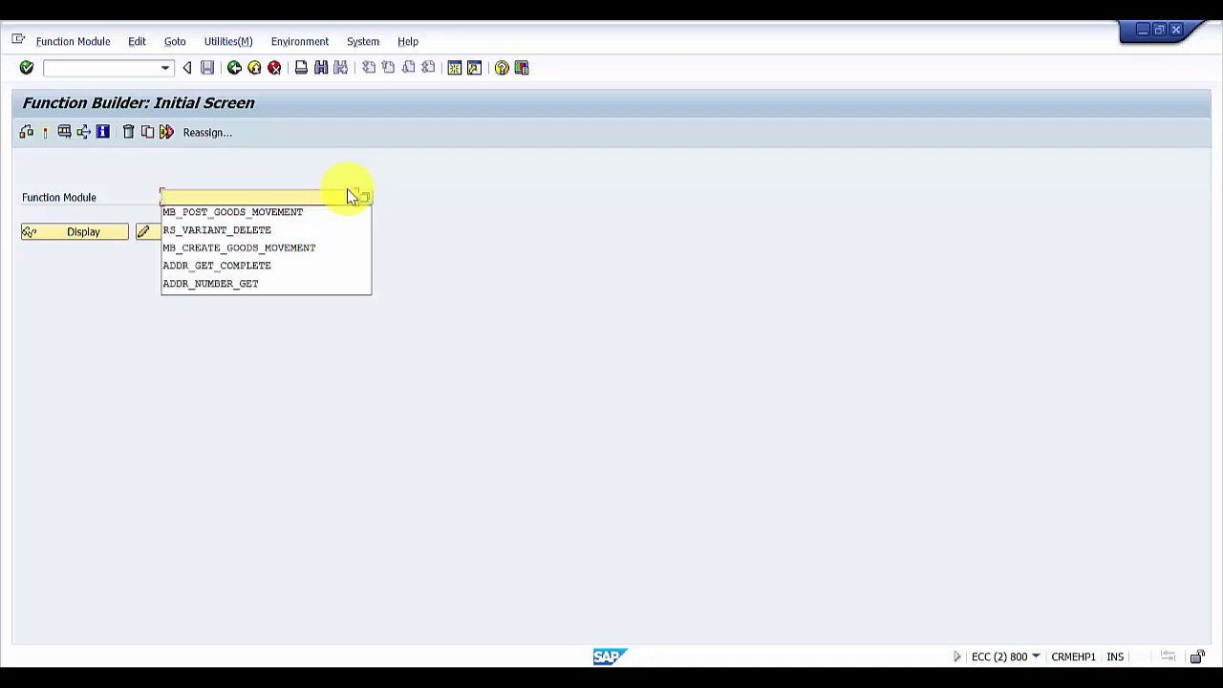
key("Down")
key("Down")
key("Return")
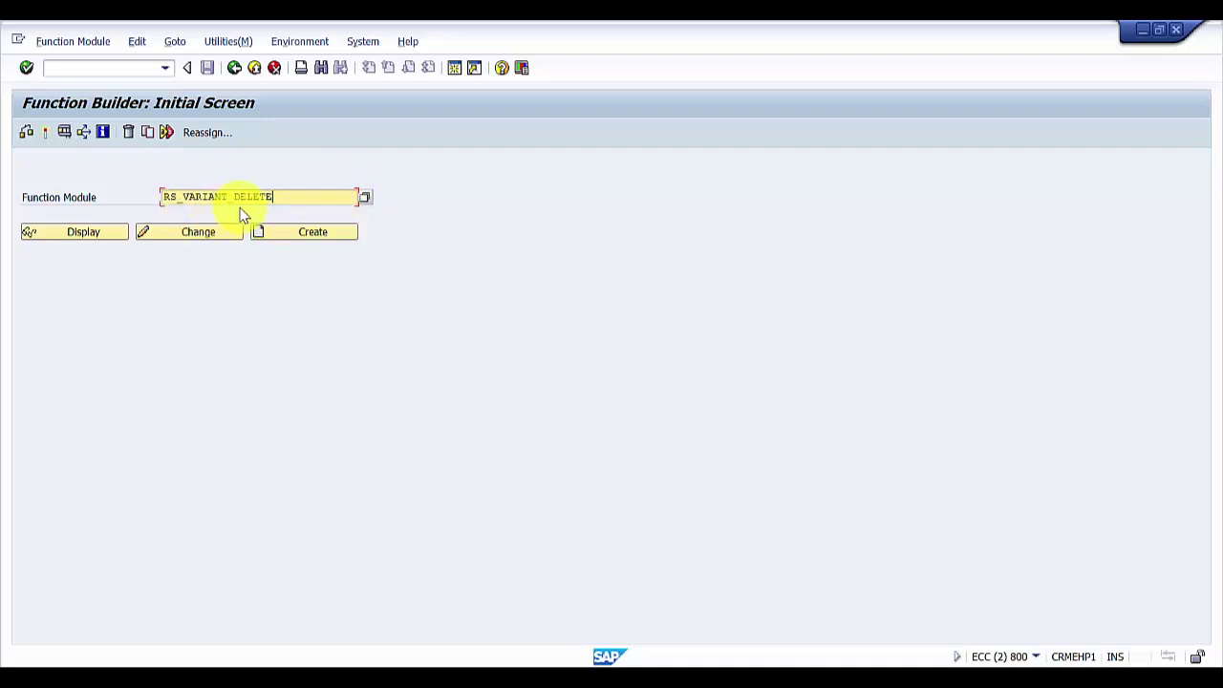
left_click_drag(278, 196, 162, 196)
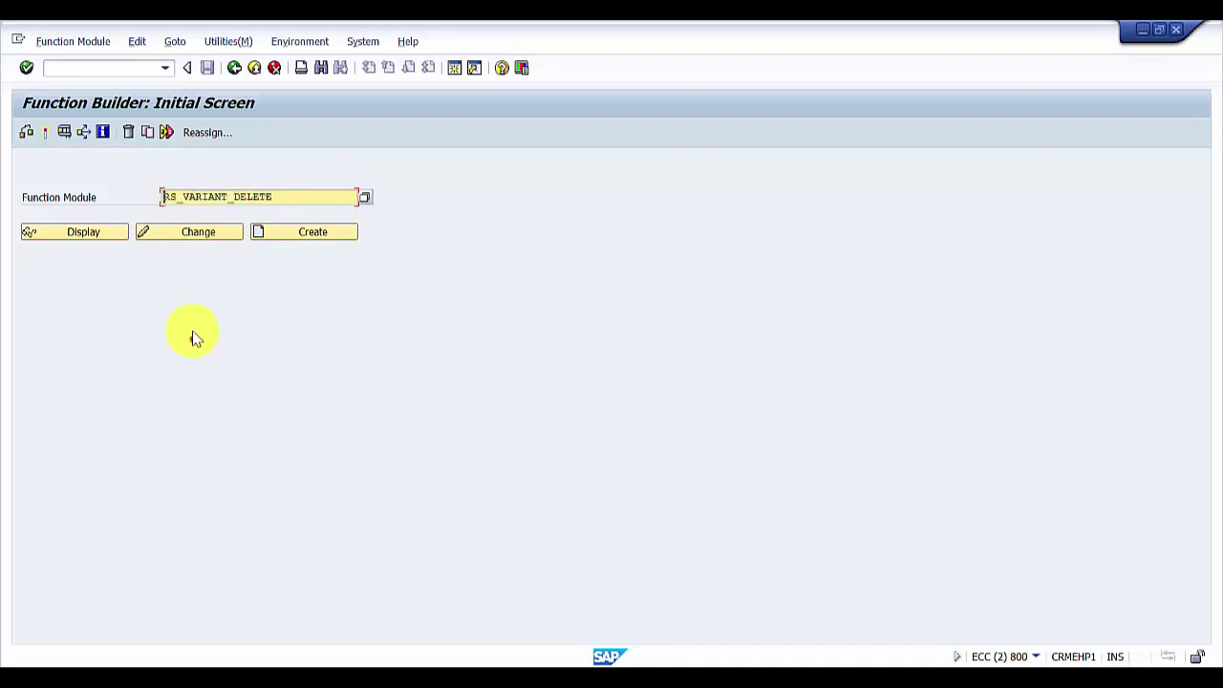
Open the RS_VARIANT_DELETE test screen, then start the table browser in a new session.
left_click(64, 133)
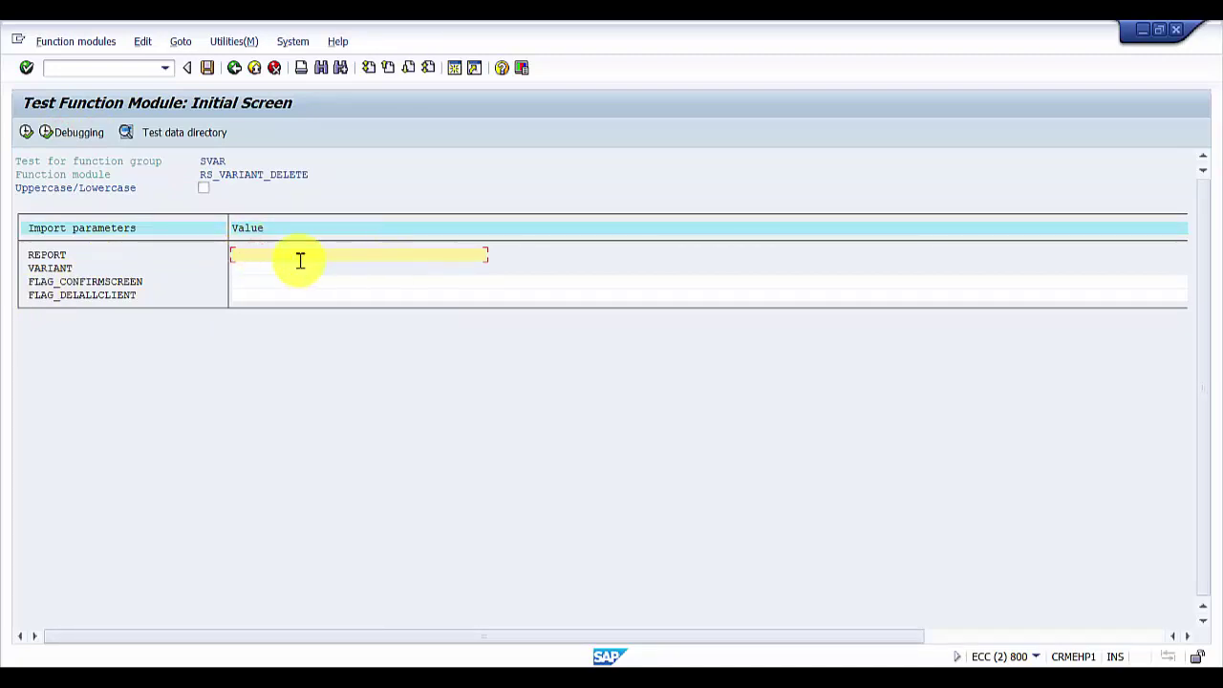
left_click(86, 67)
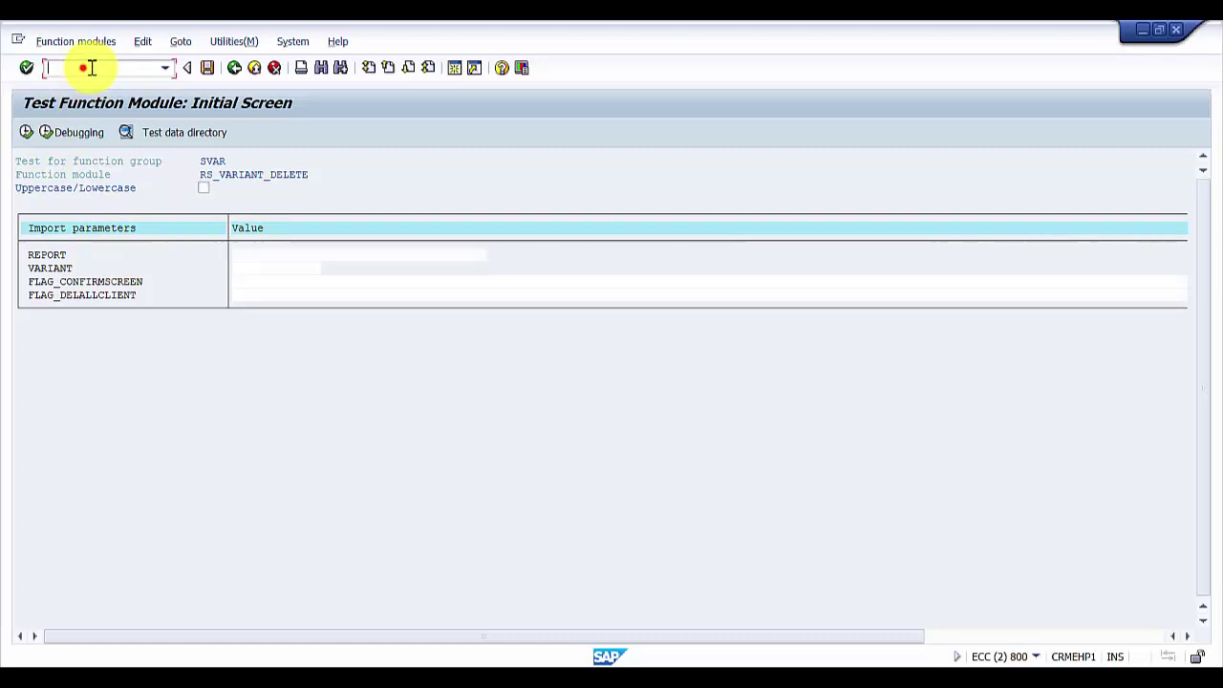
type("/o")
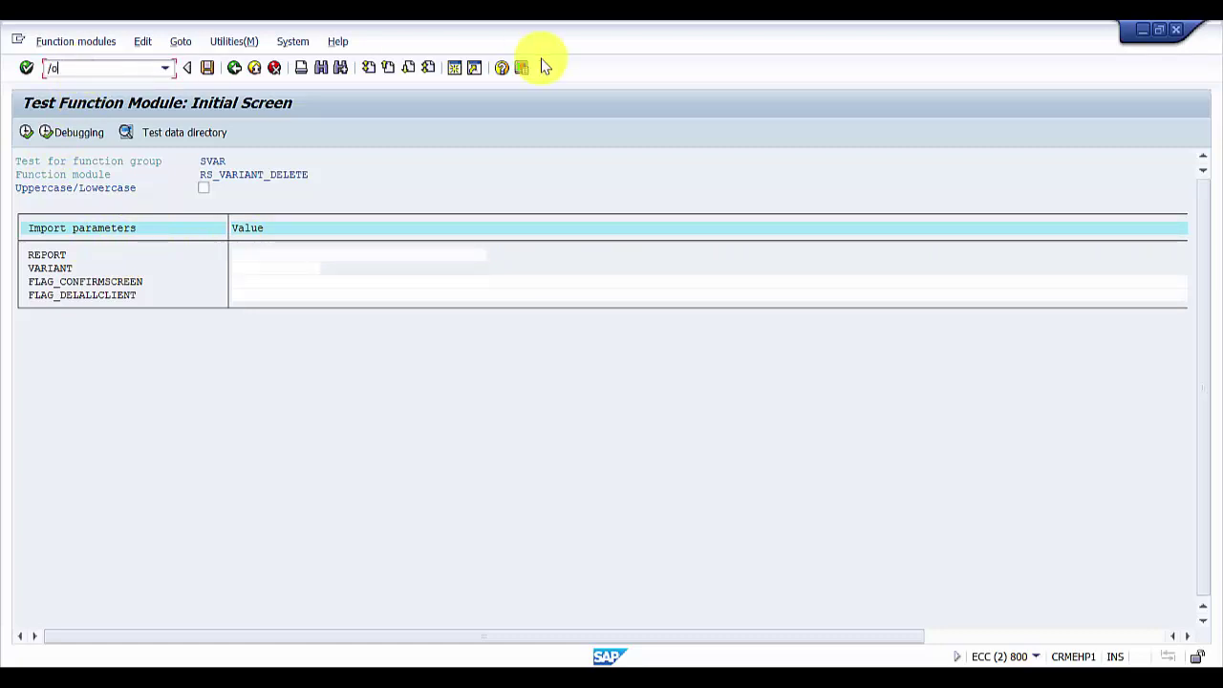
type("se10")
type("n")
key("Return")
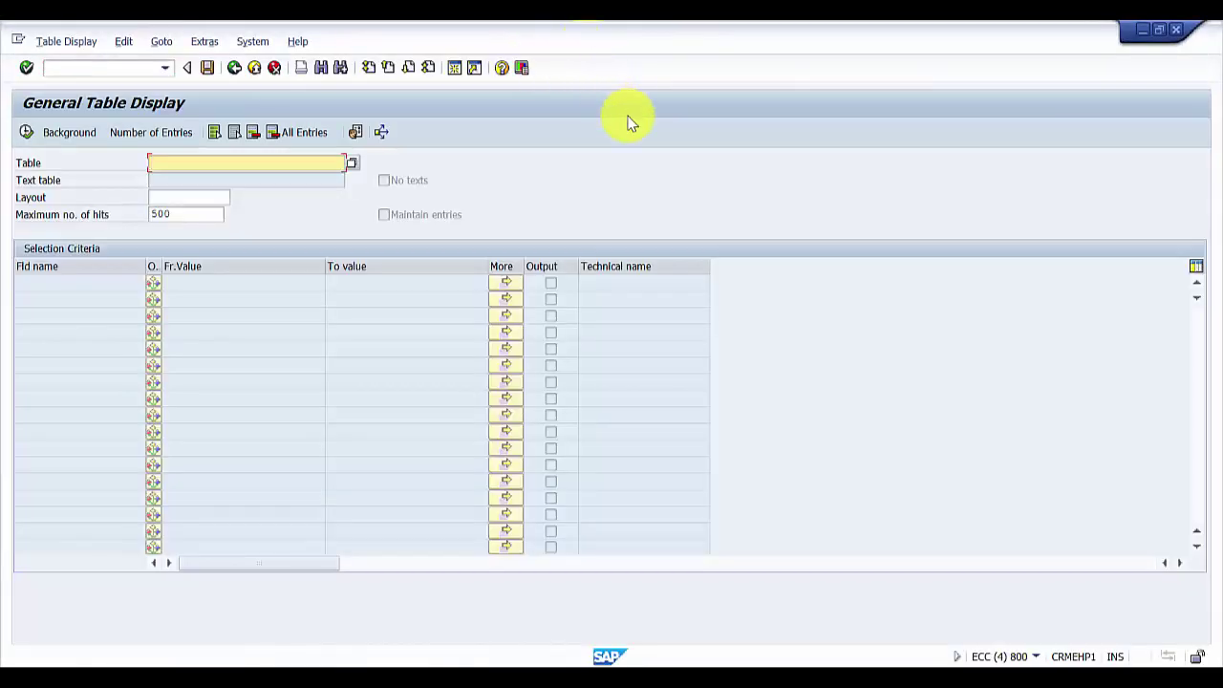
Query table TSTC for transaction code VL64 and list its single entry.
type("tstc")
key("Return")
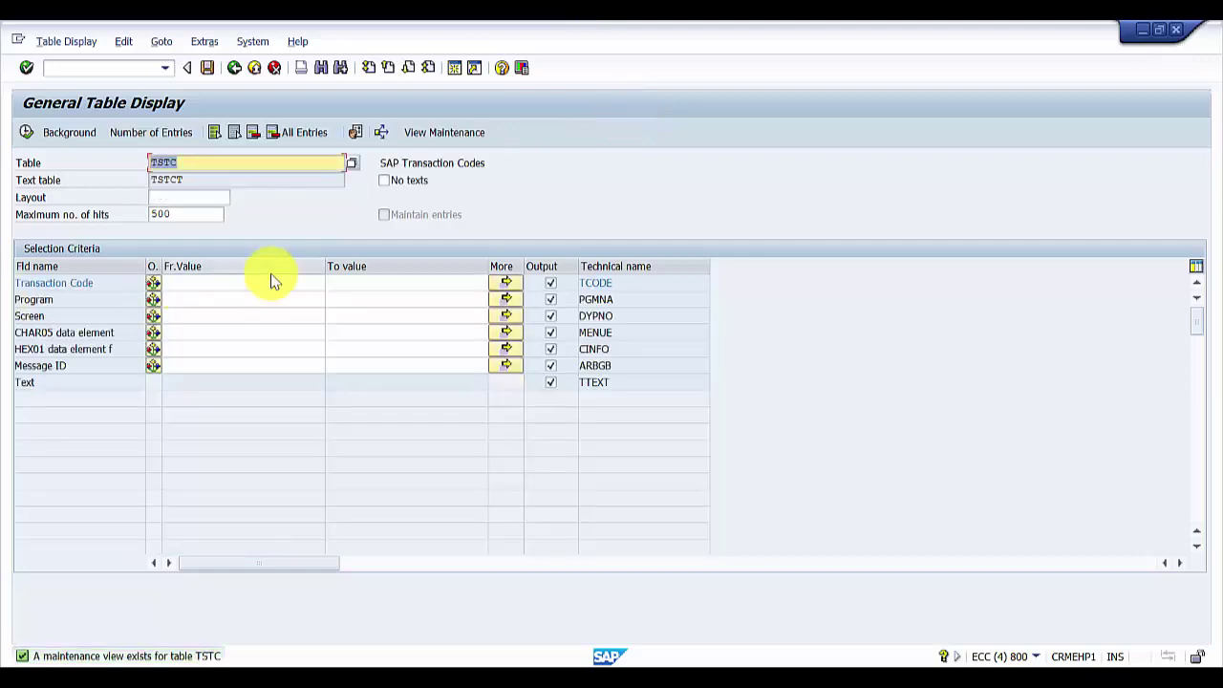
left_click(233, 287)
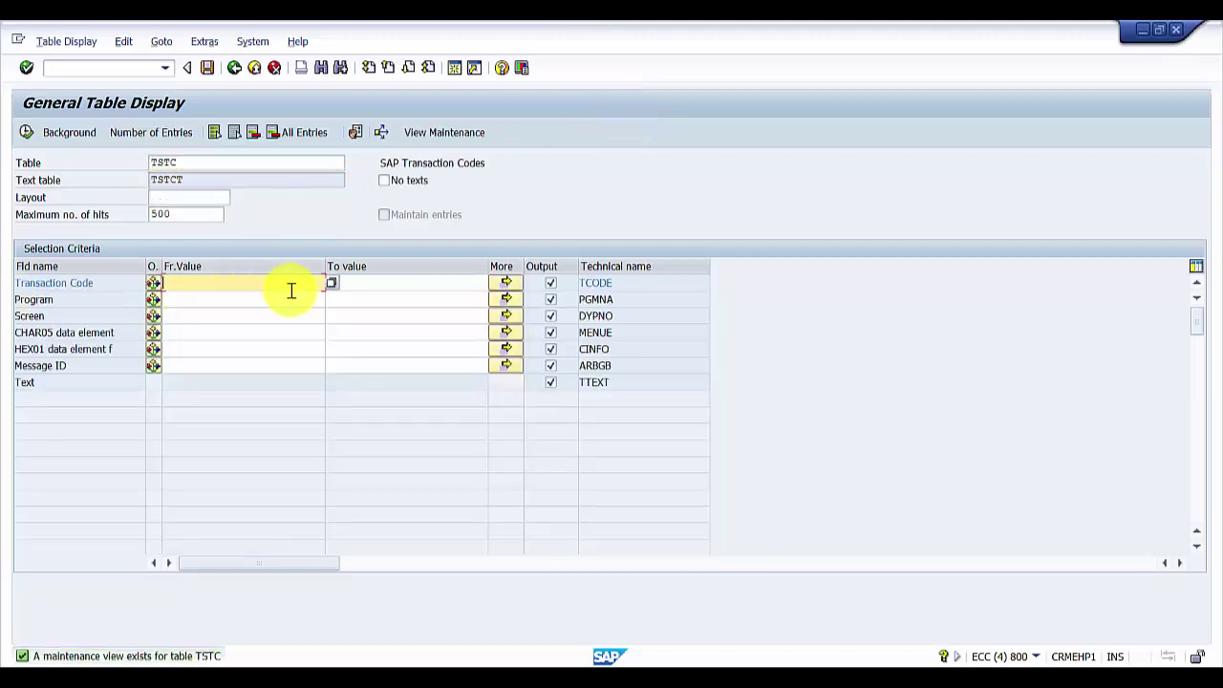
type("vl")
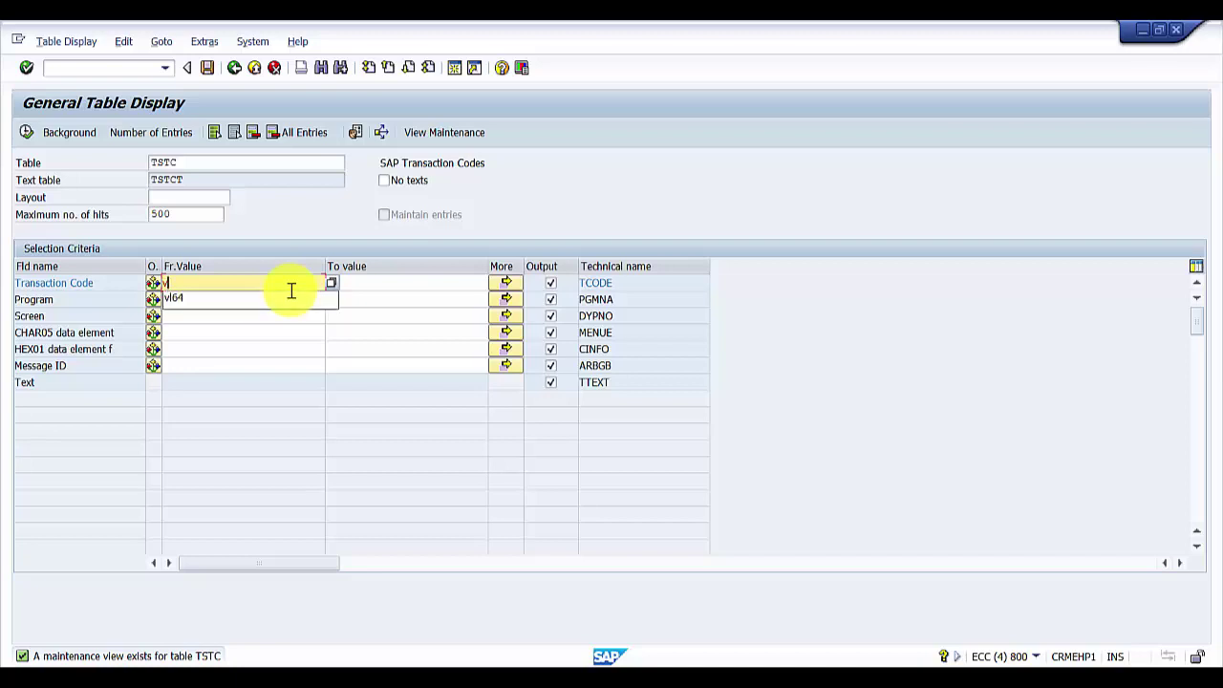
type("64")
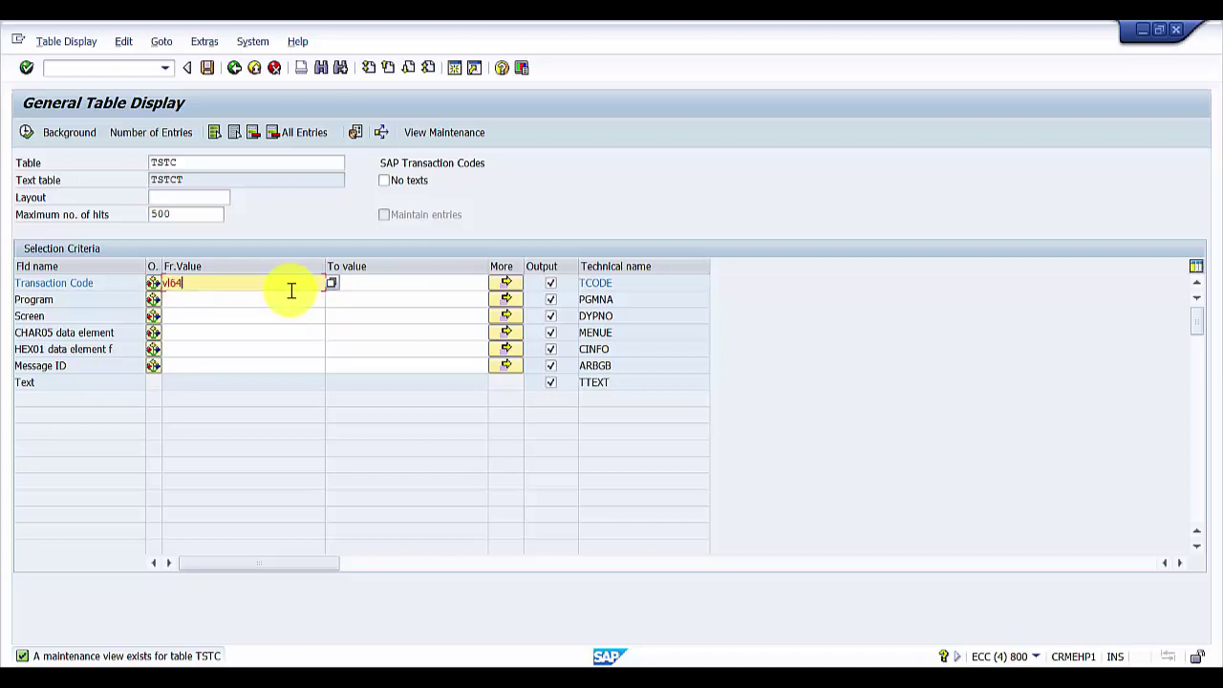
key("Return")
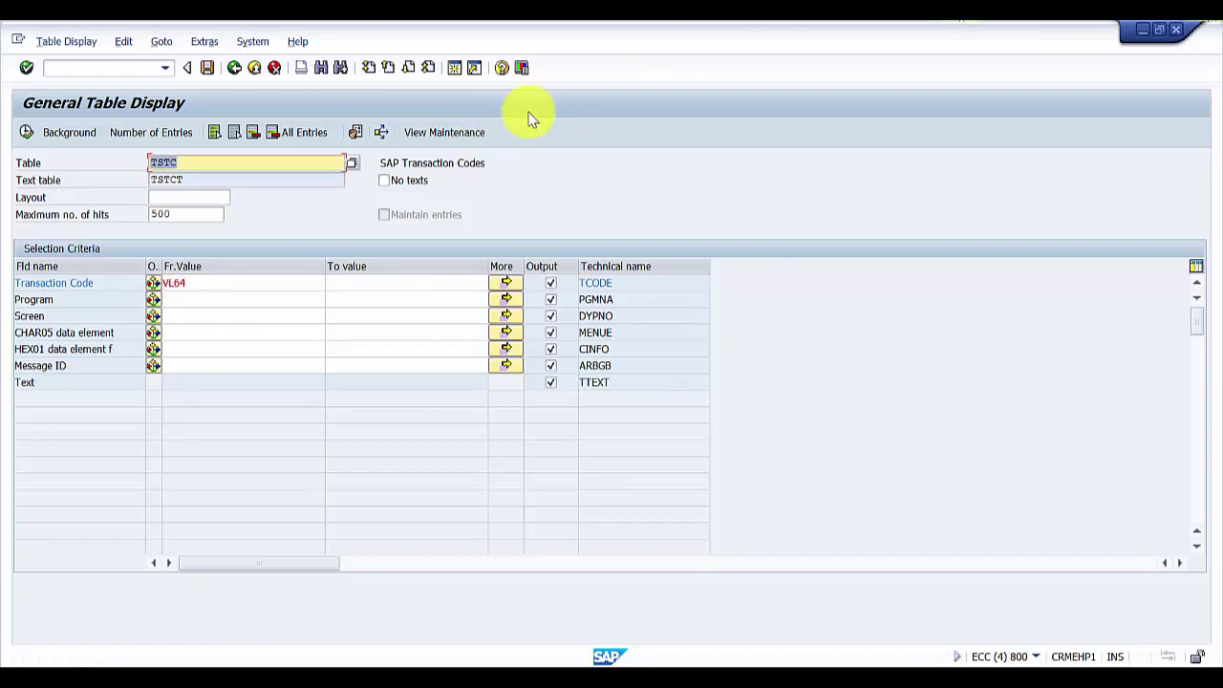
left_click(127, 131)
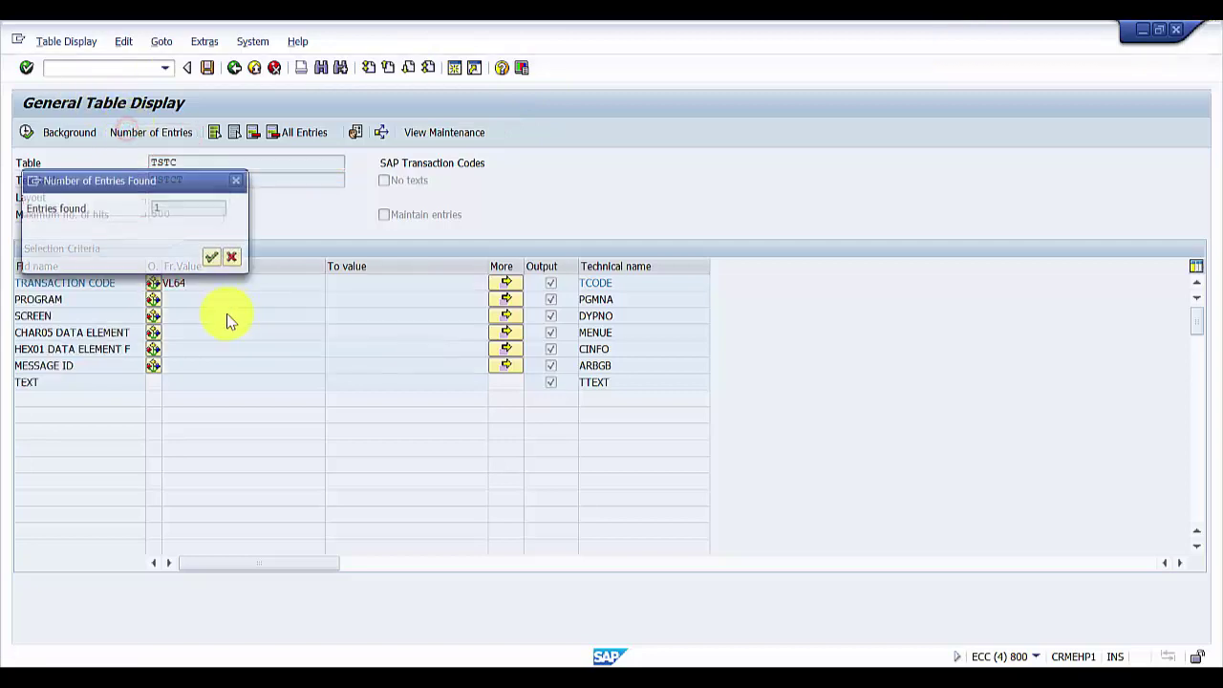
left_click(212, 258)
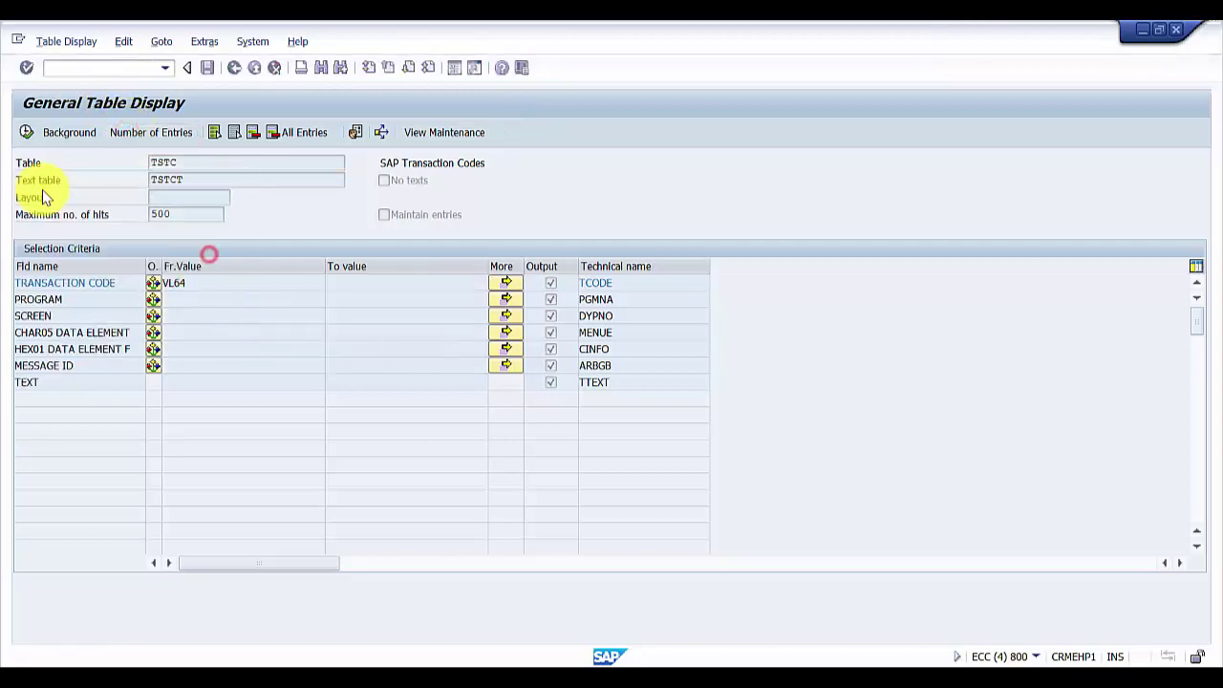
left_click(26, 132)
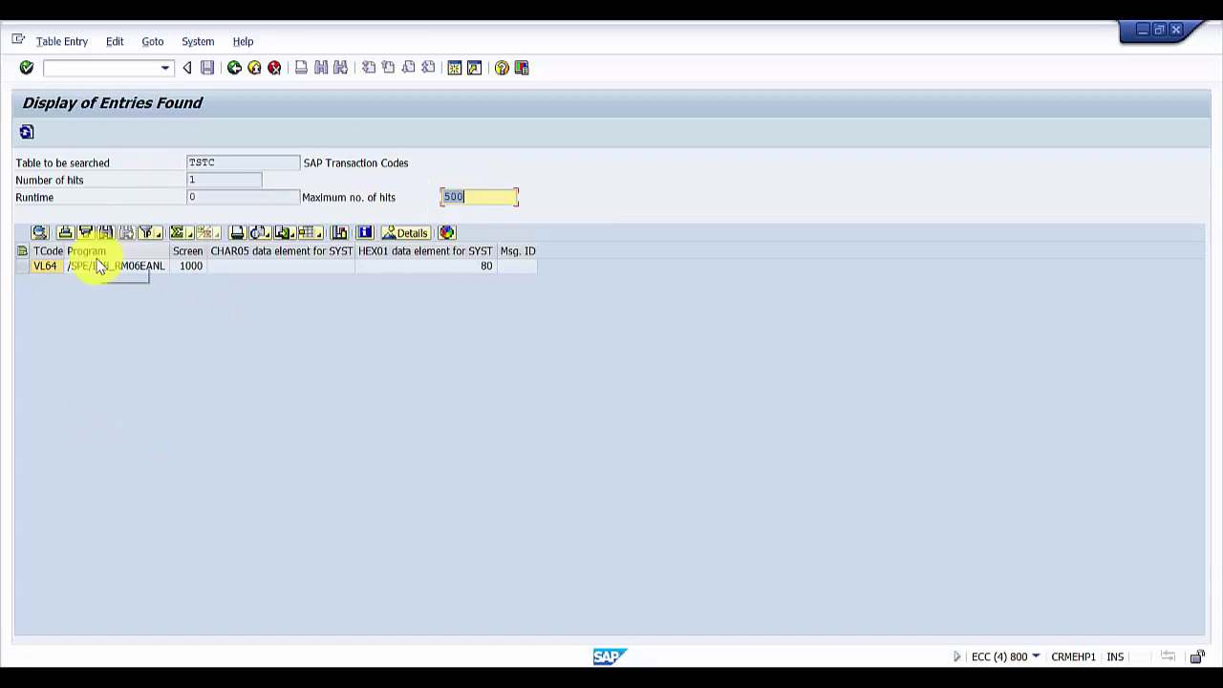
Take program /SPE/INB_RM06EANL into the REPORT parameter and return to SAP Easy Access.
left_click(96, 269)
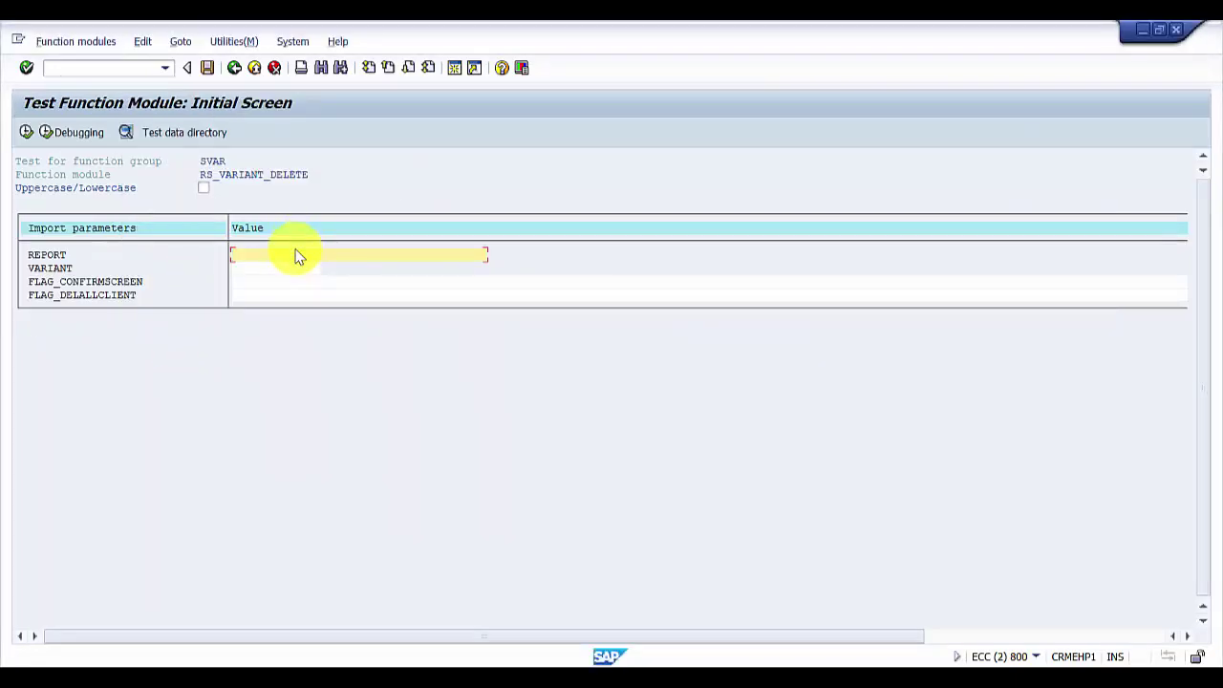
type("/SPE/INB_RM06EANL")
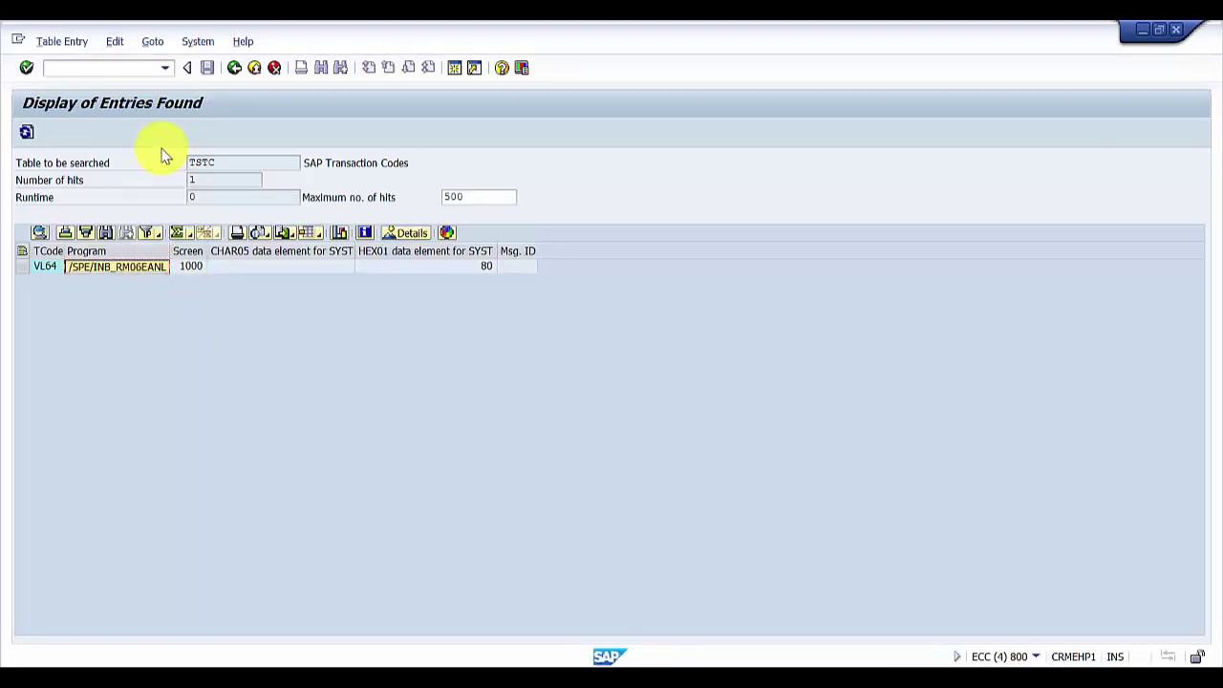
left_click(235, 69)
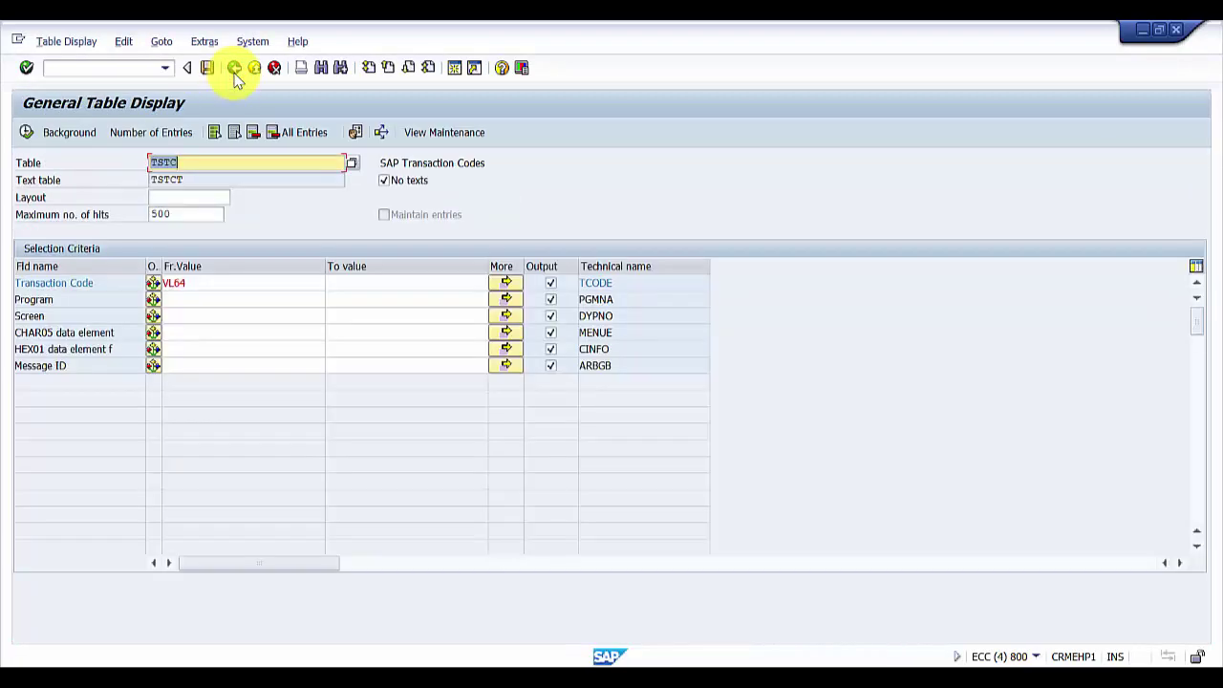
left_click(234, 69)
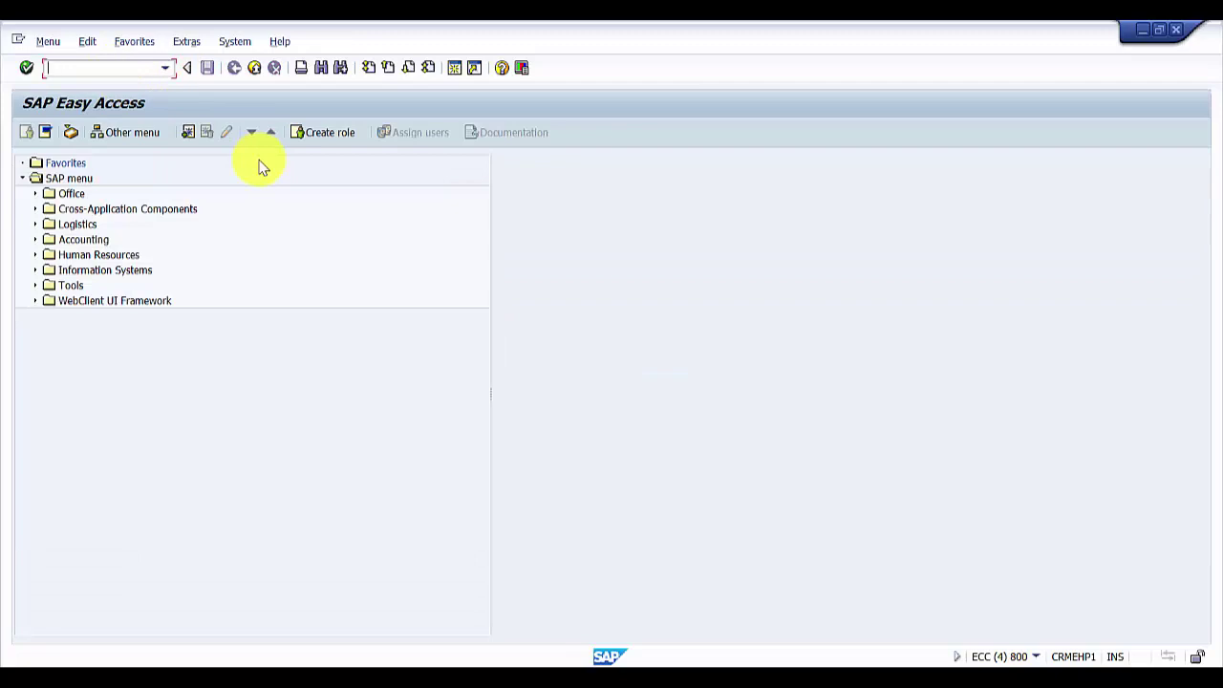
left_click(259, 164)
Start VL64, open its saved variant list and select variant VL64_4.
left_click(117, 66)
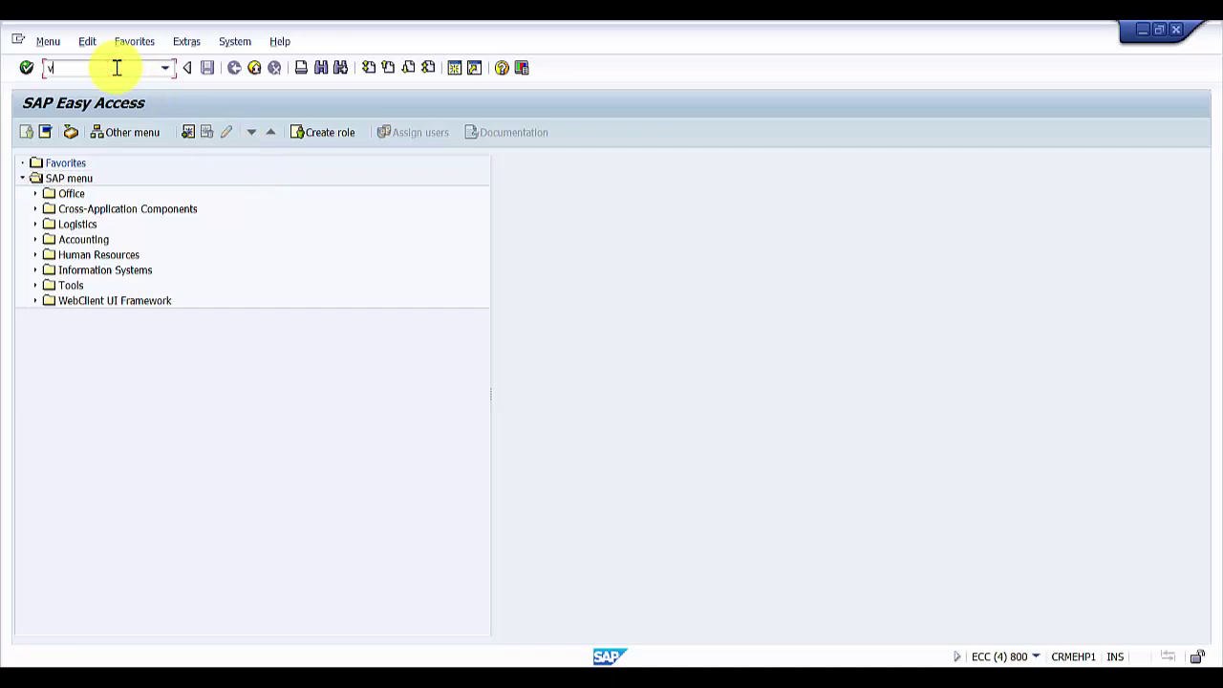
type("vl64")
key("Return")
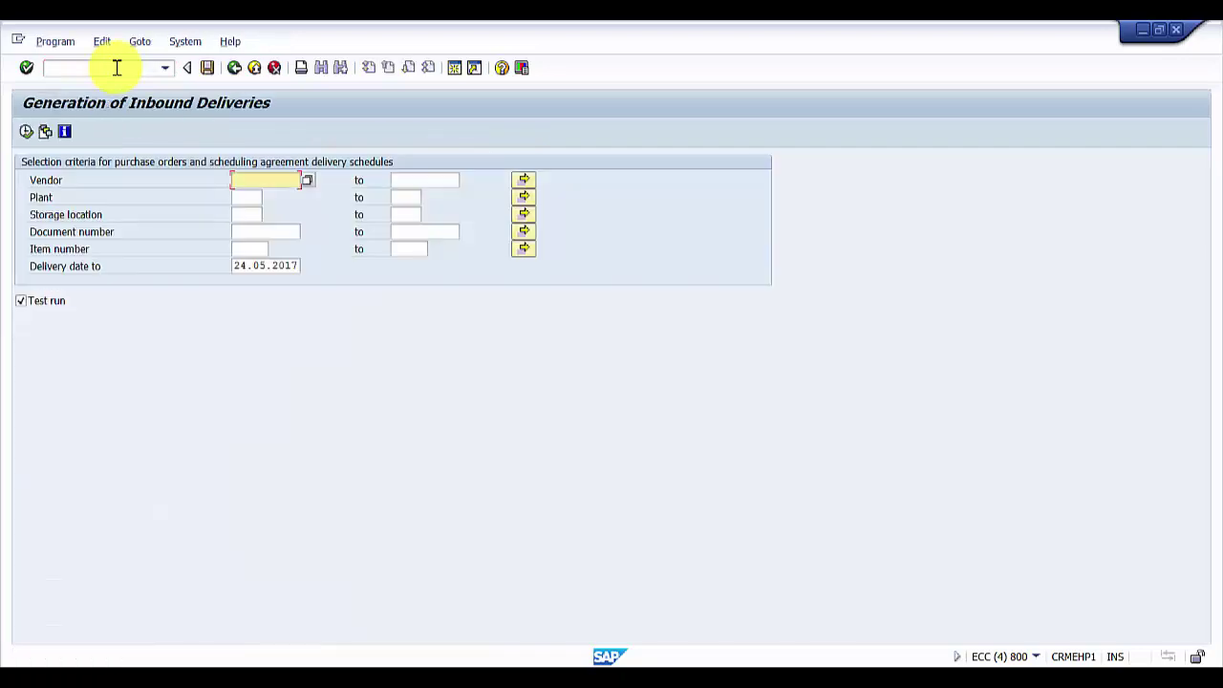
left_click(47, 132)
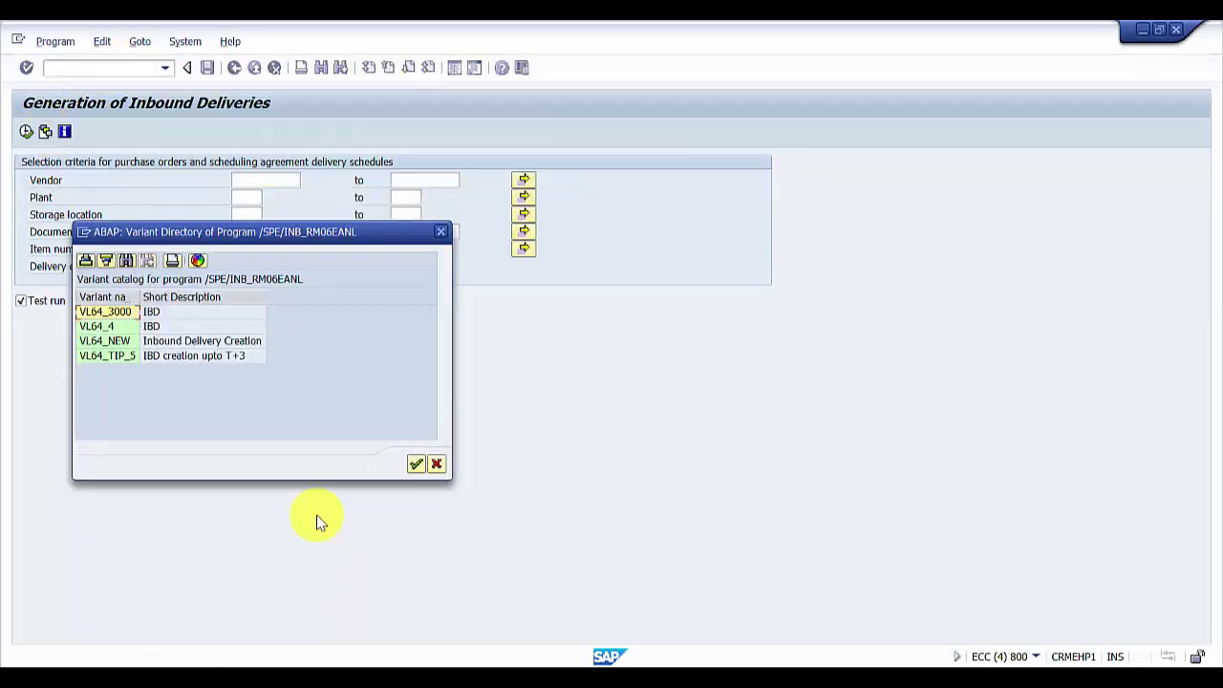
left_click(89, 327)
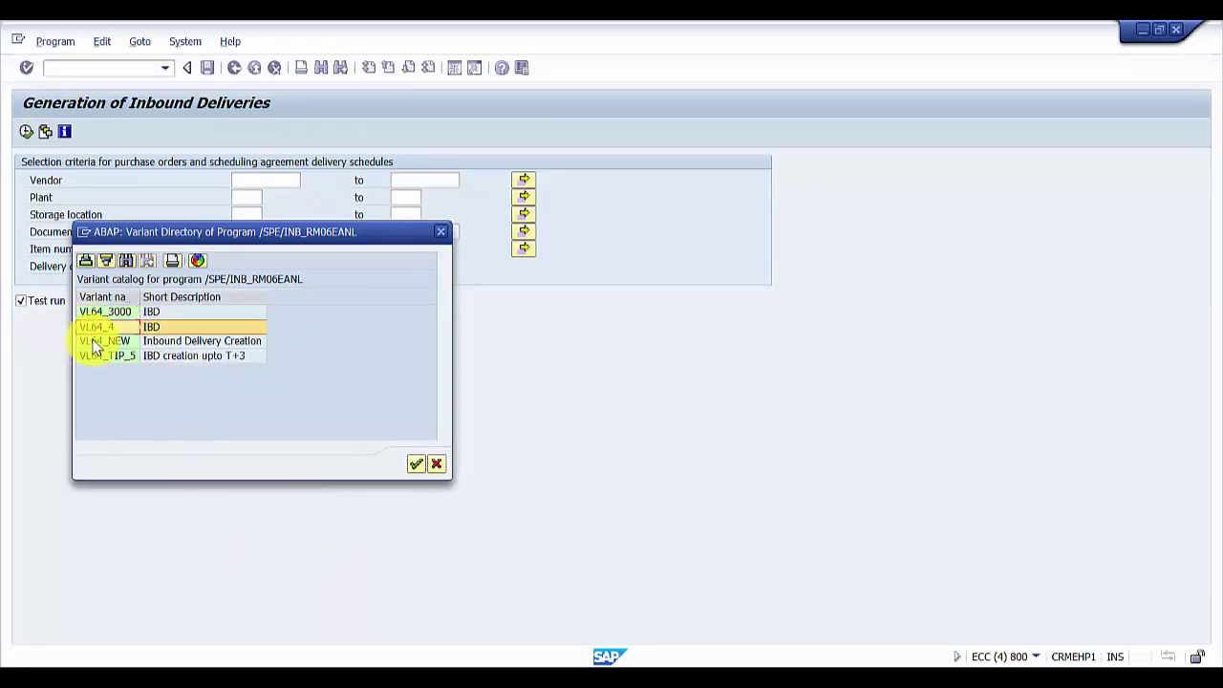
Close the variant list and enter VL64_4 as the VARIANT parameter.
left_click(439, 234)
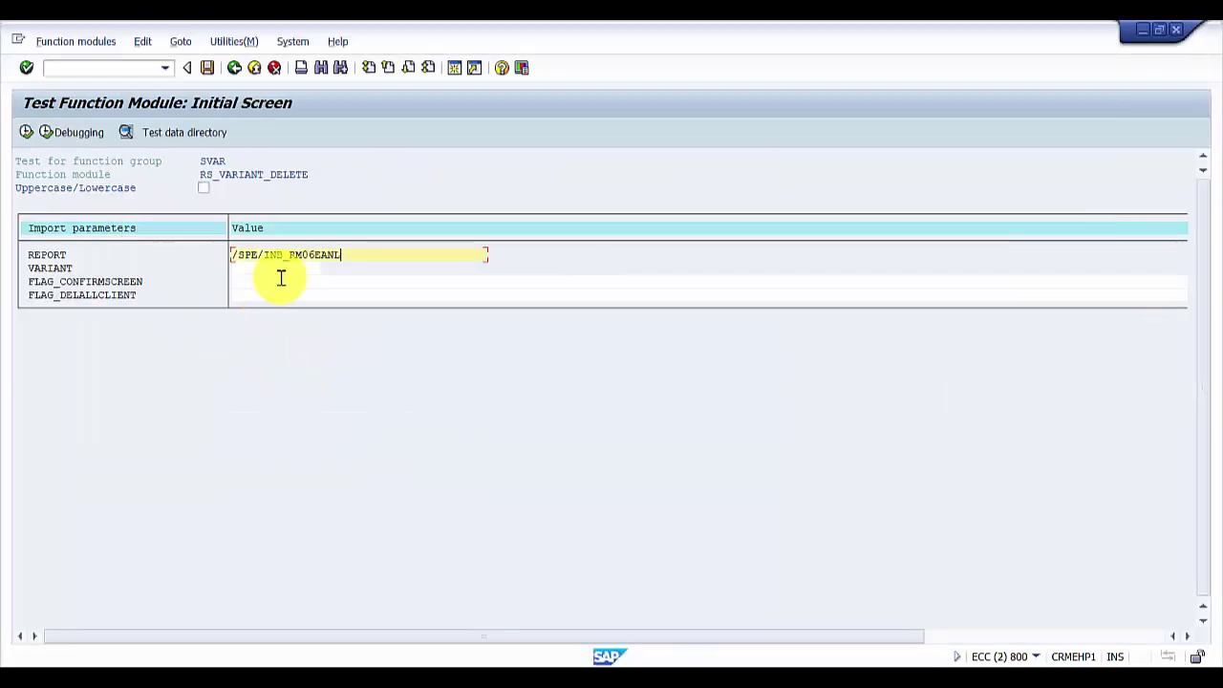
left_click(279, 271)
type("V")
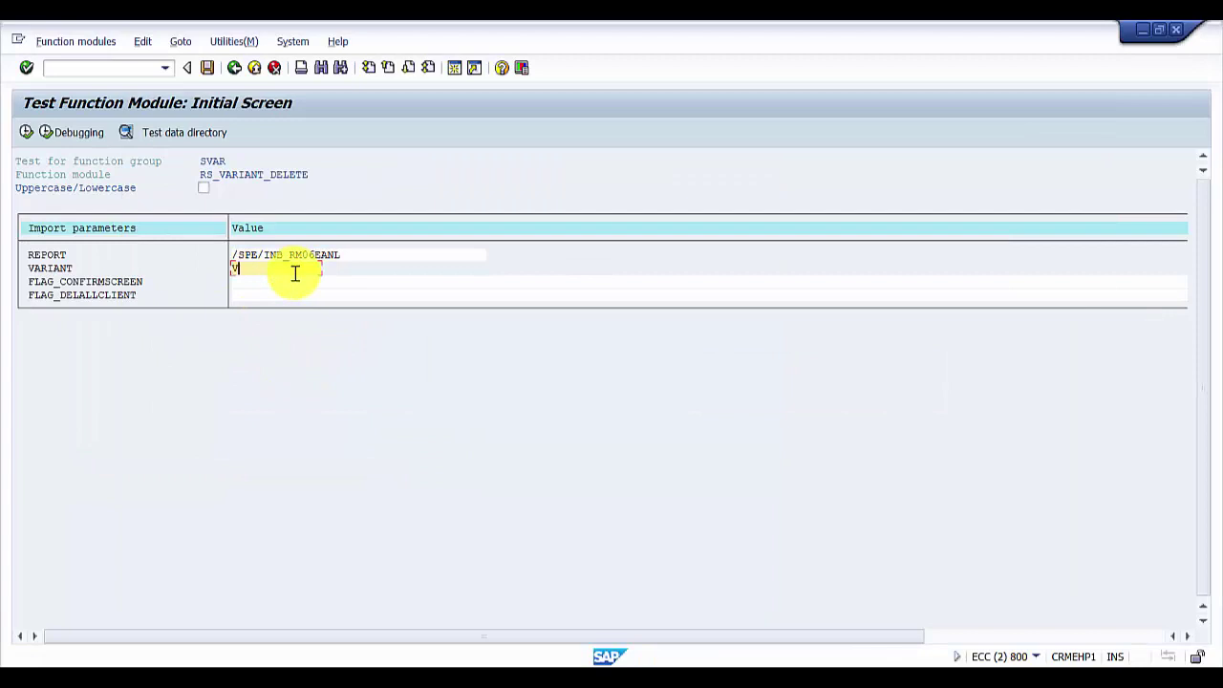
type("L64)")
key("BackSpace")
key("BackSpace")
key("BackSpace")
type("4_4")
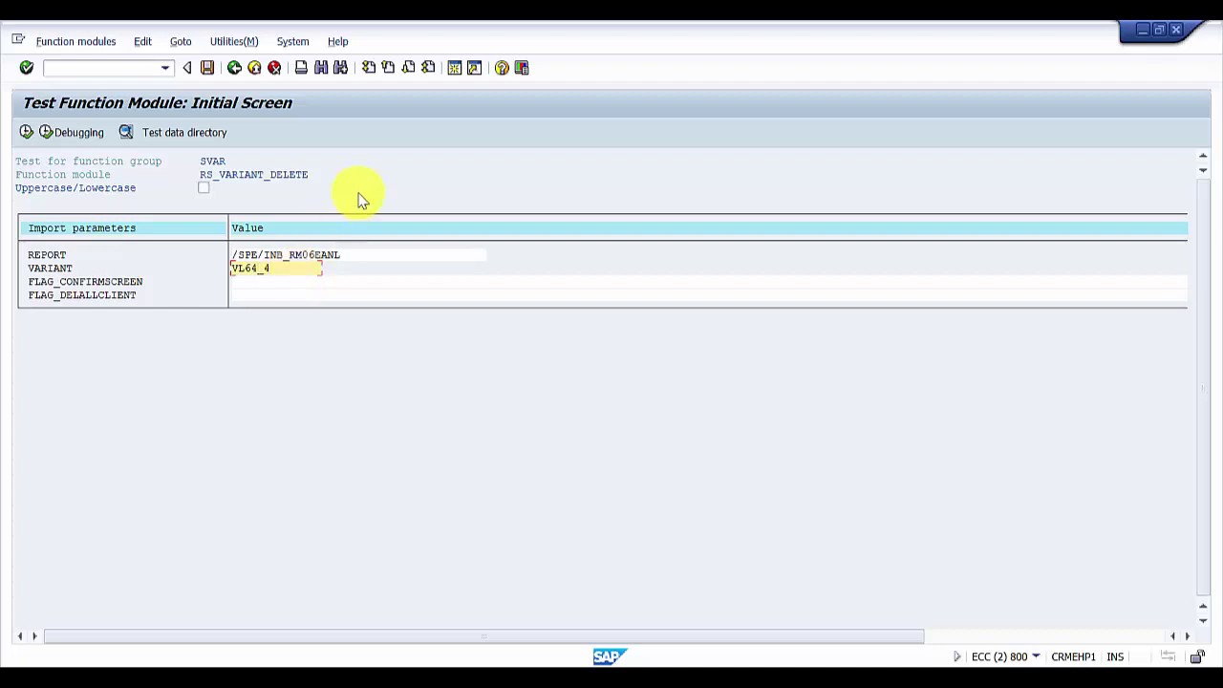
Execute RS_VARIANT_DELETE, choose 'In all clients' and confirm deleting VL64_4.
left_click(26, 133)
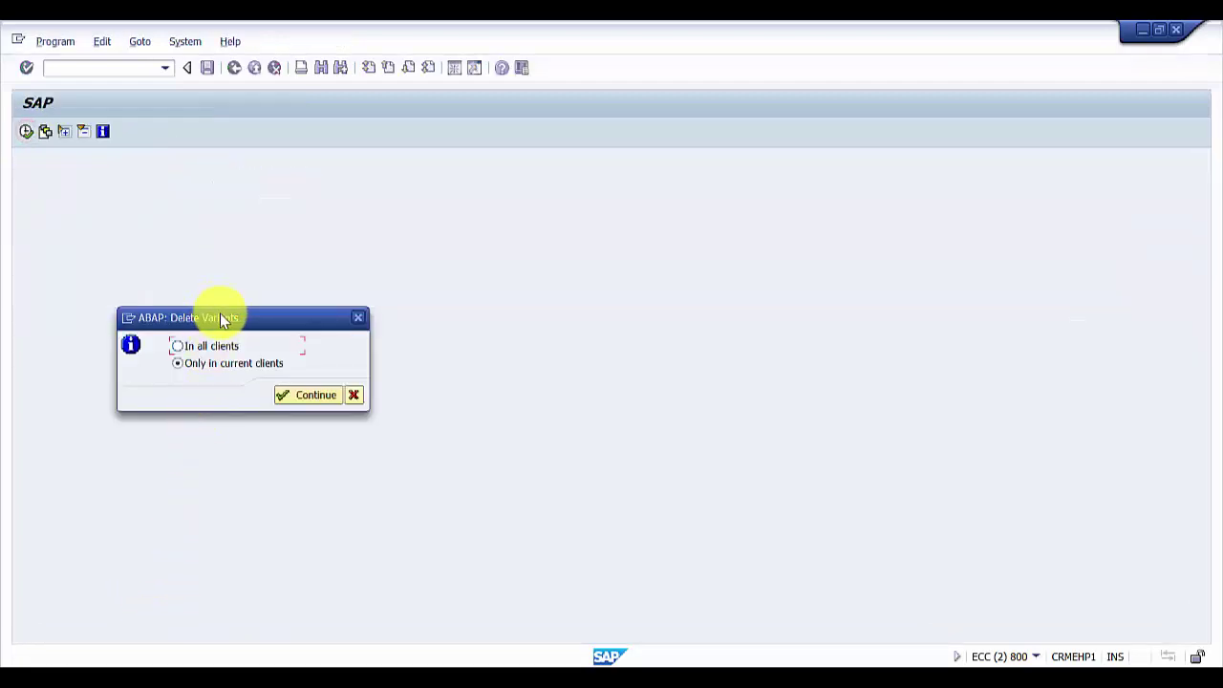
left_click_drag(225, 319, 287, 247)
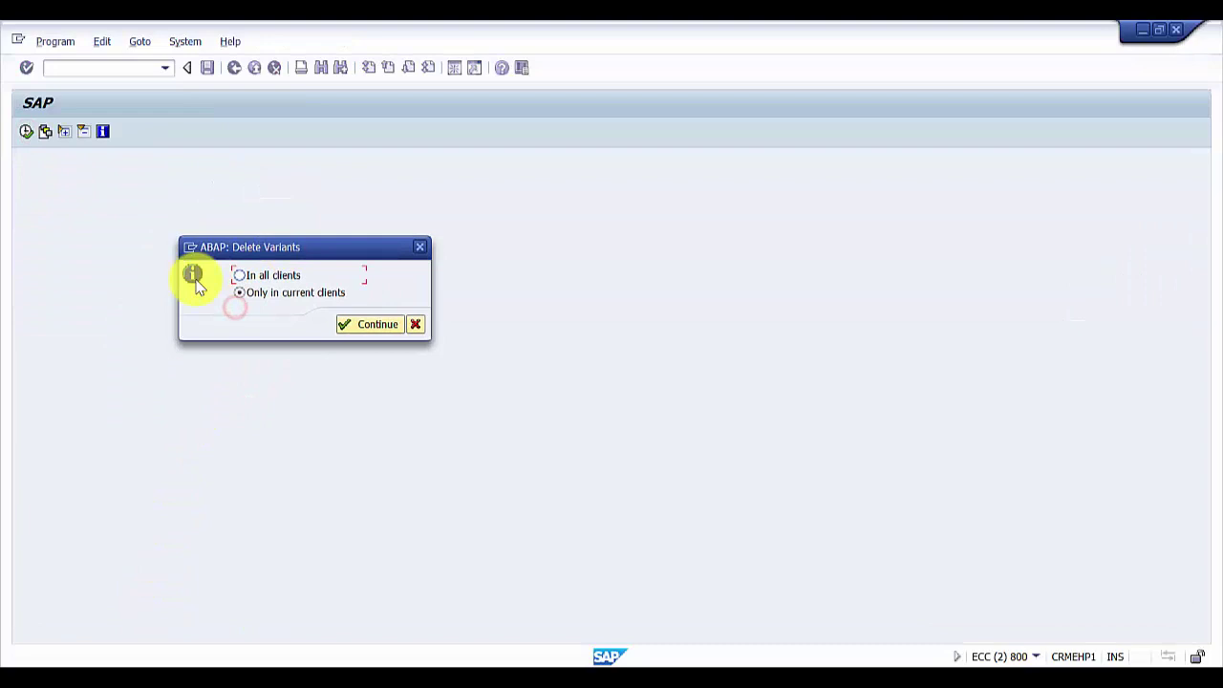
left_click(278, 276)
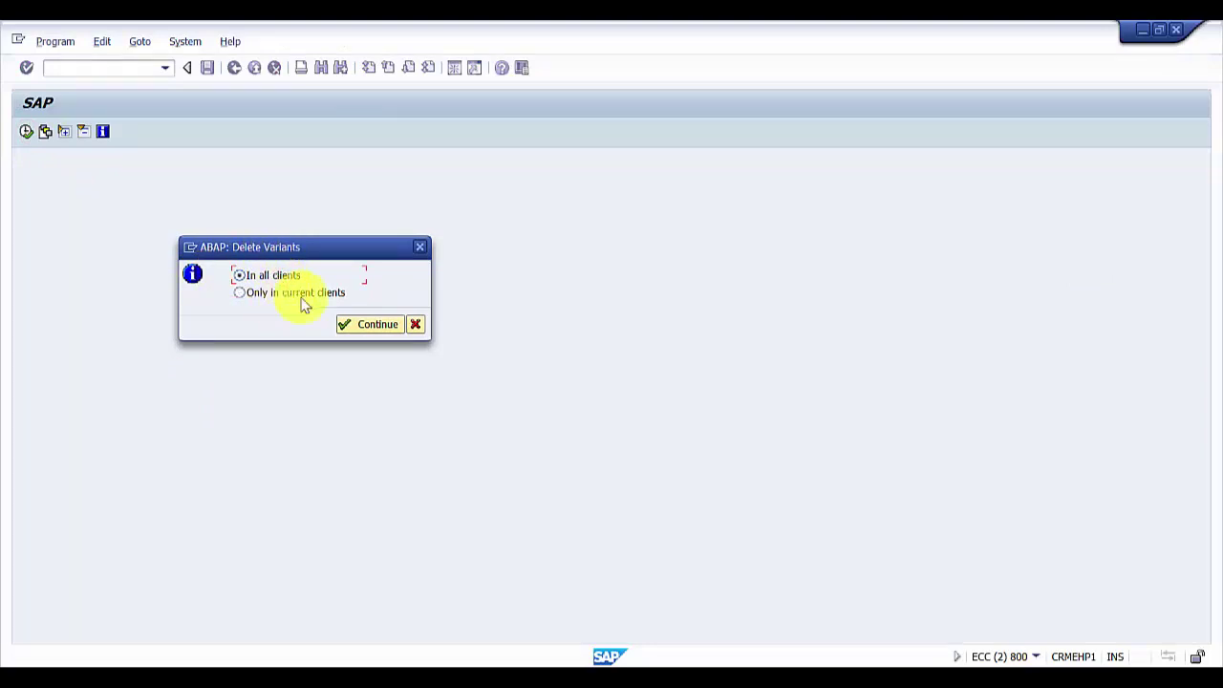
left_click(369, 324)
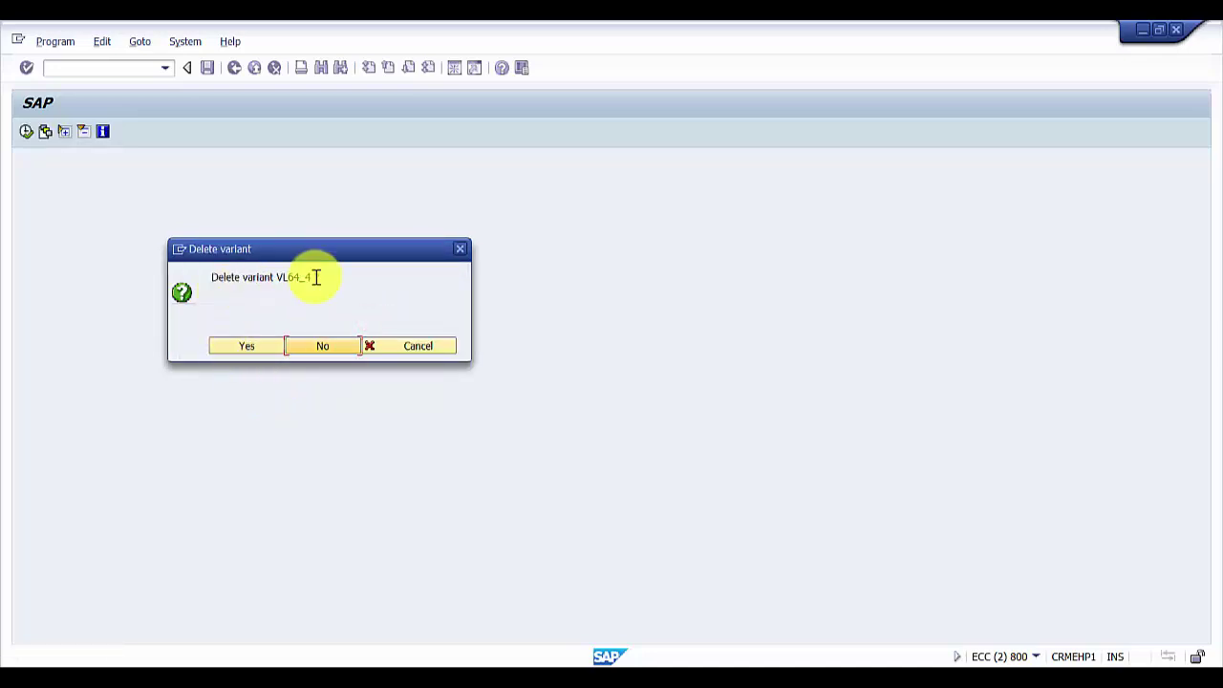
left_click(338, 249)
left_click_drag(356, 226, 361, 204)
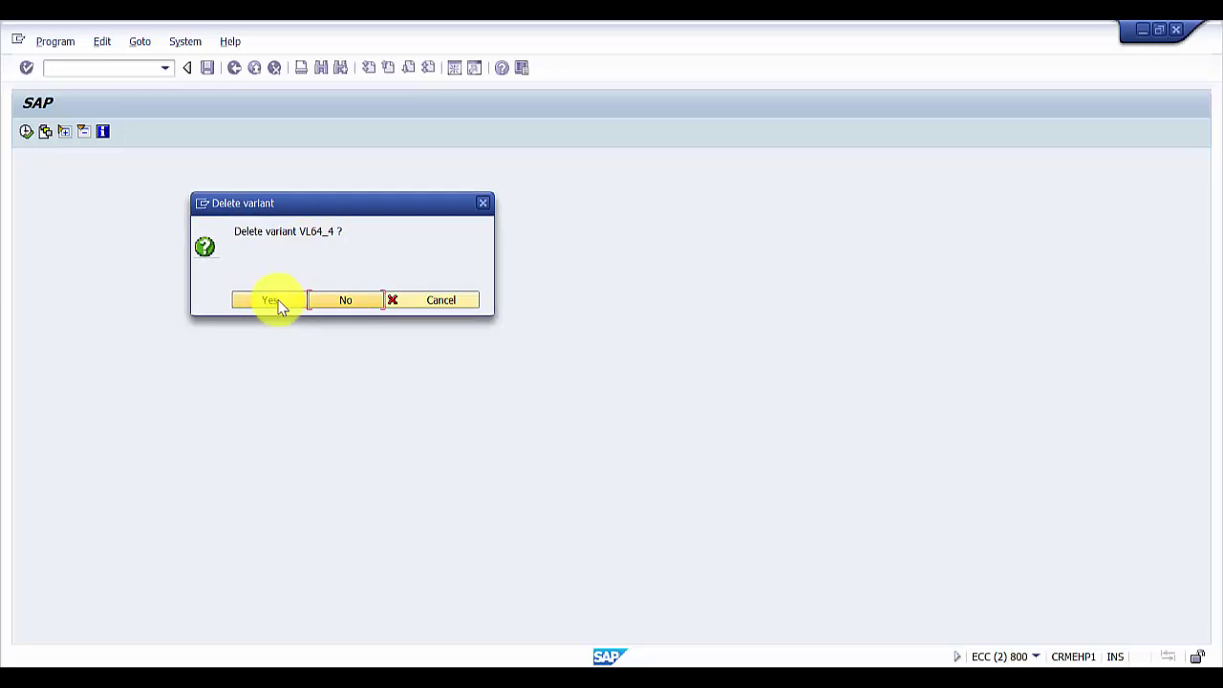
left_click(272, 301)
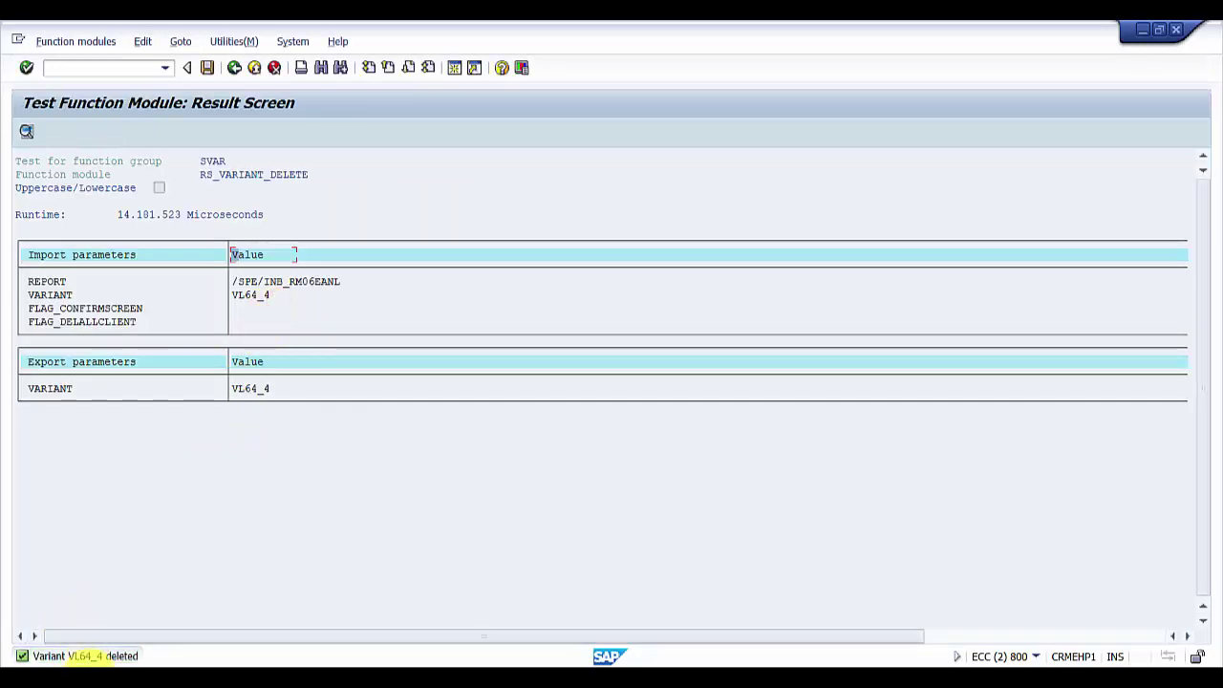
double_click(84, 656)
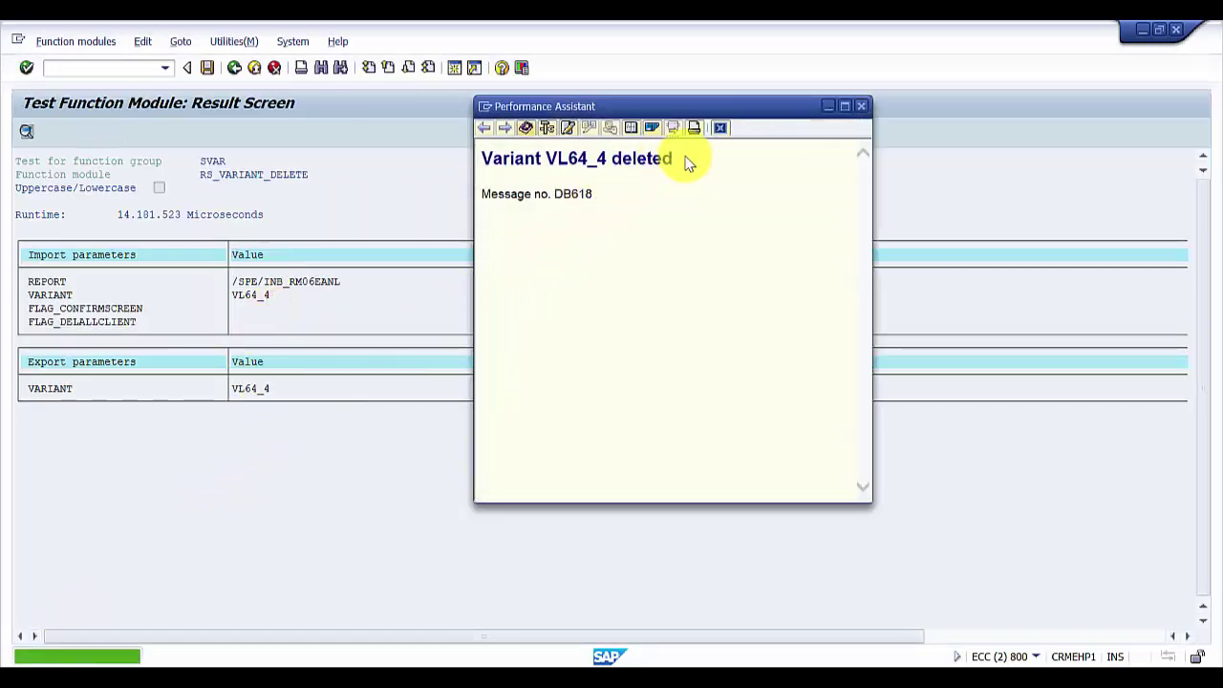
left_click_drag(688, 162, 484, 158)
left_click(678, 204)
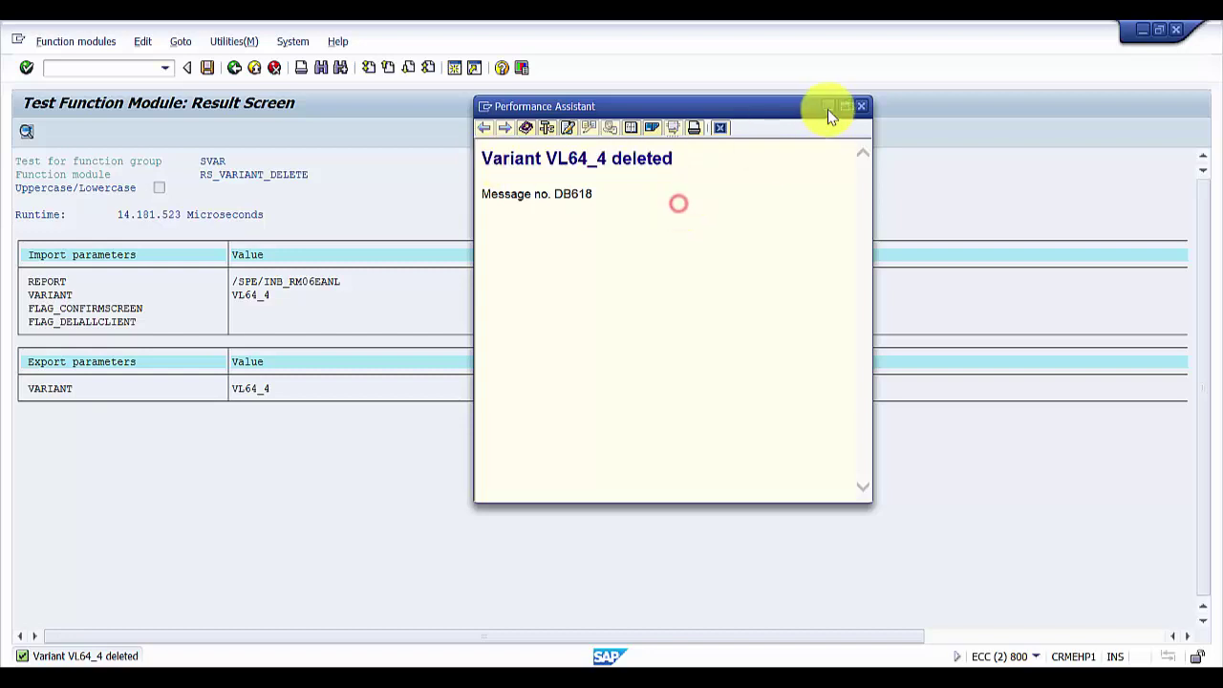
left_click(861, 106)
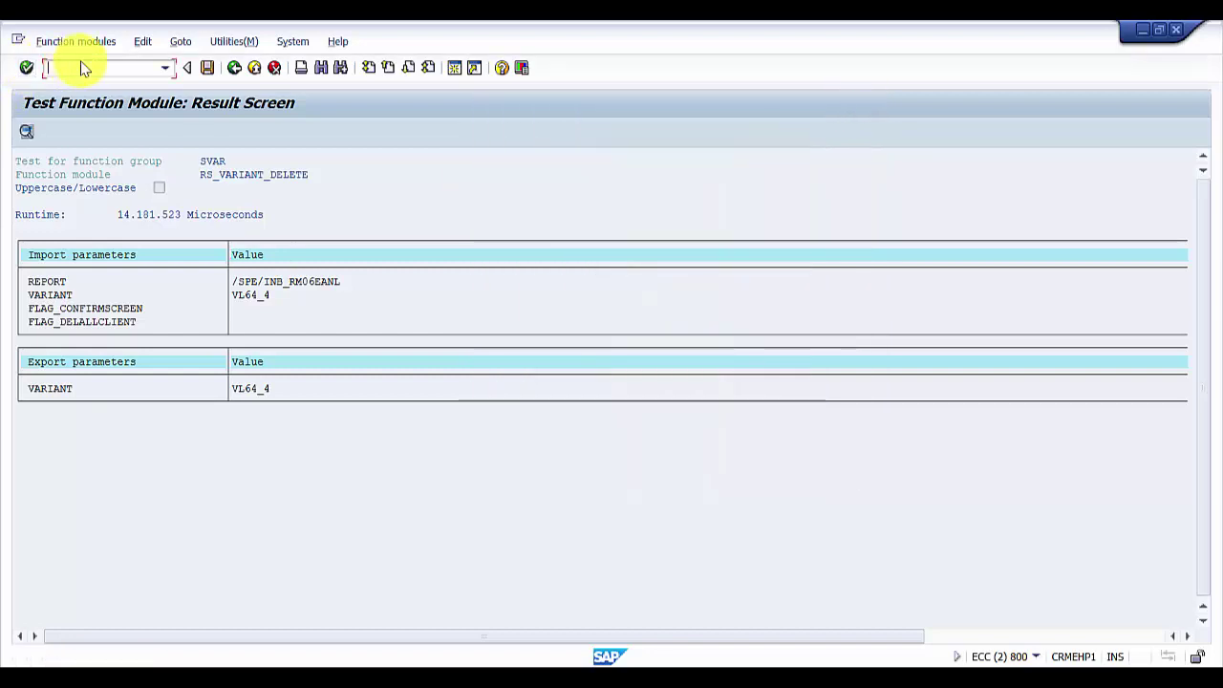
type("/")
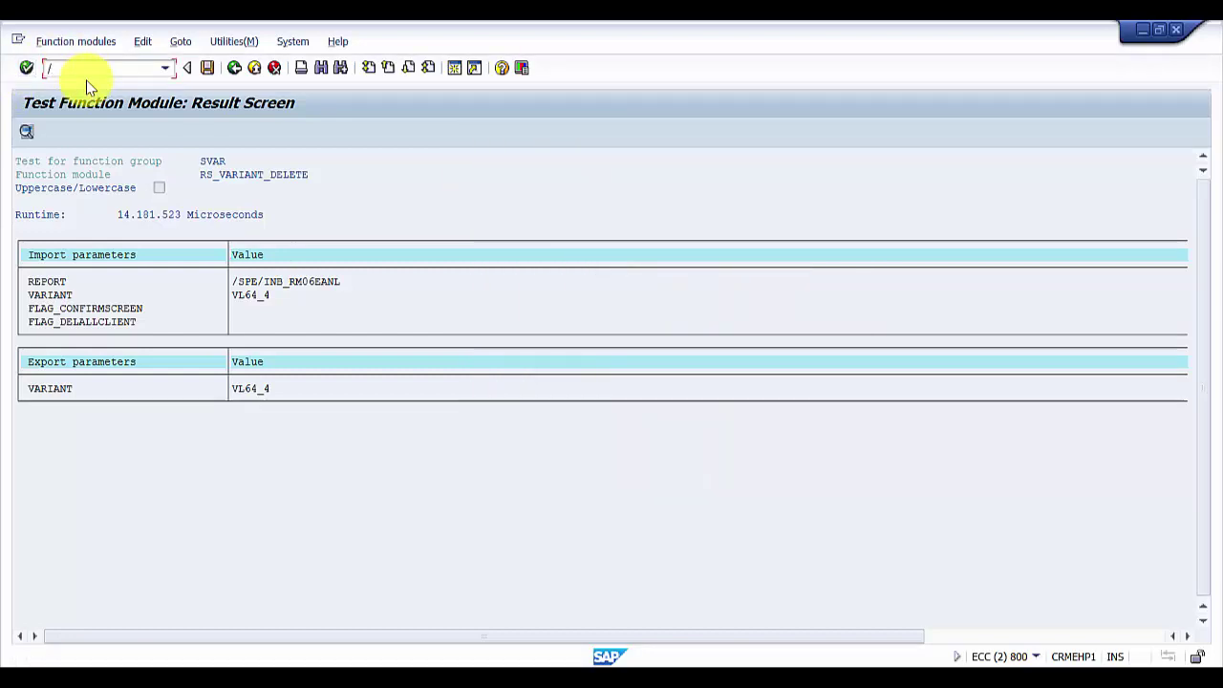
type("o")
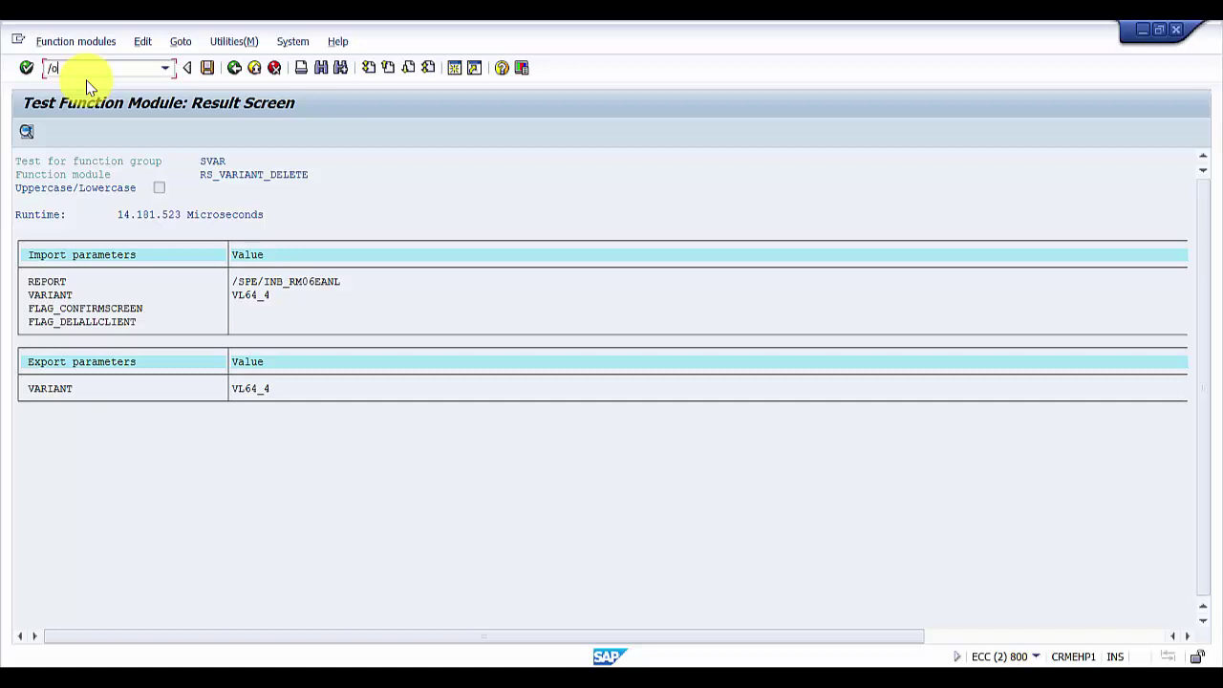
type("vl64")
Open VL64's variant list in a new session and check VL64_3000, VL64_NEW and VL64_TIP_5 remain.
key("Return")
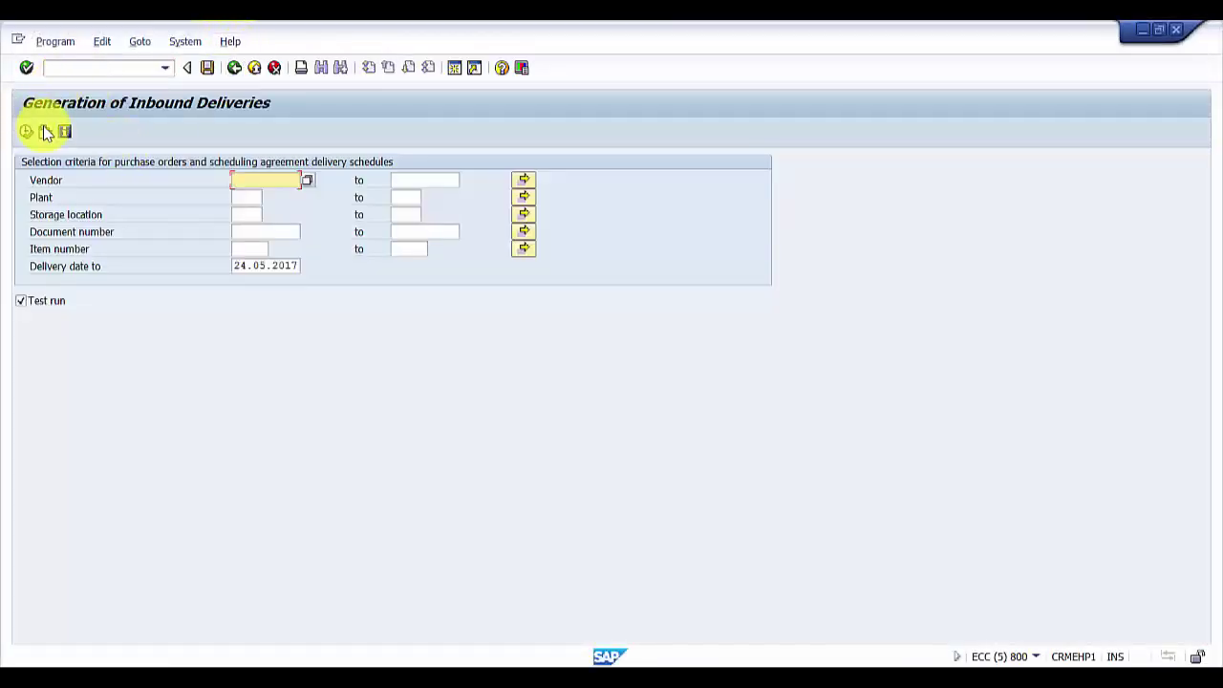
left_click(45, 131)
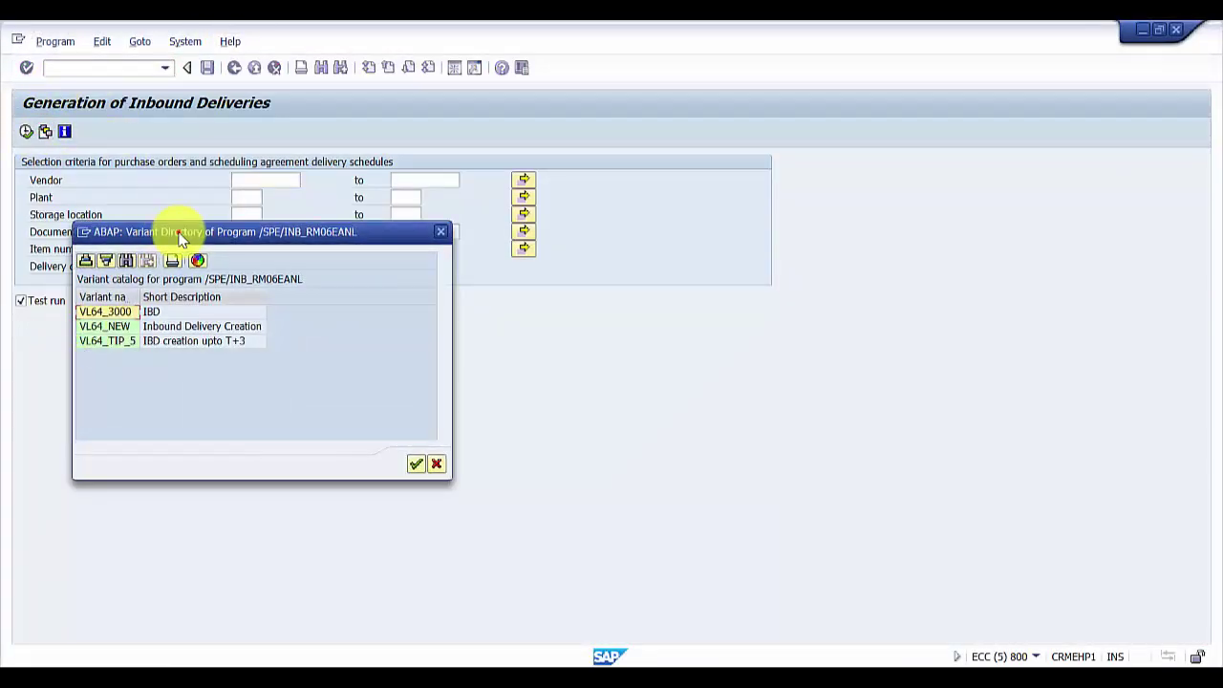
left_click_drag(172, 233, 229, 182)
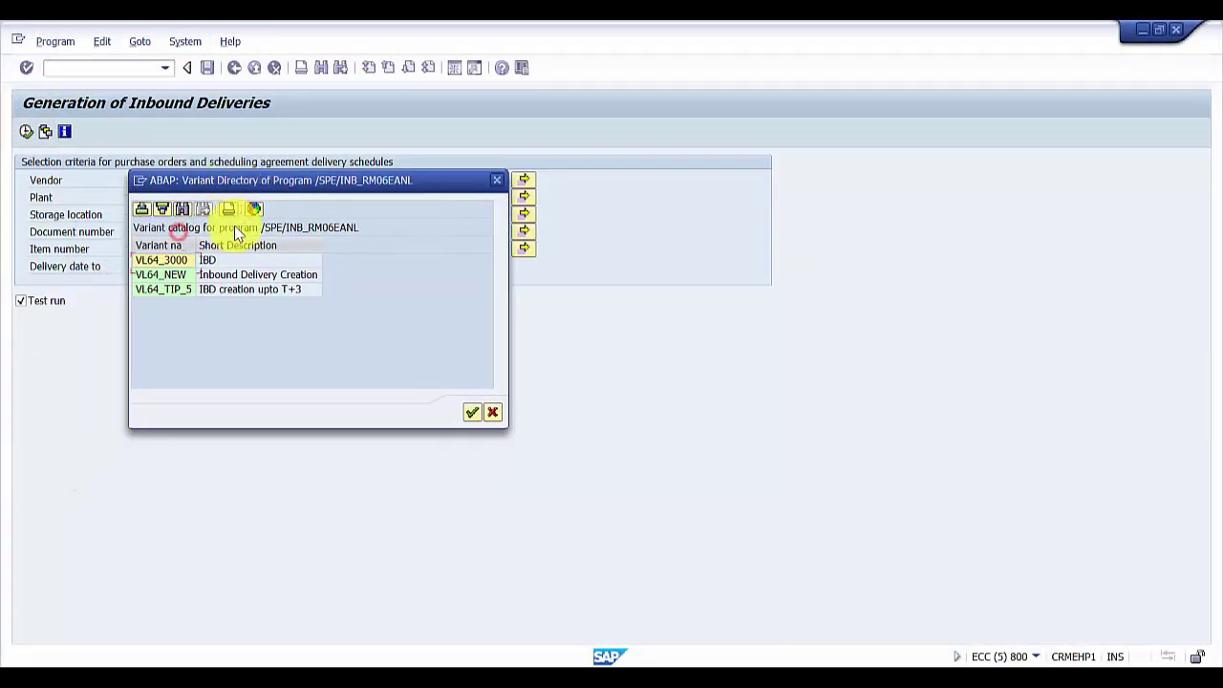
left_click(166, 275)
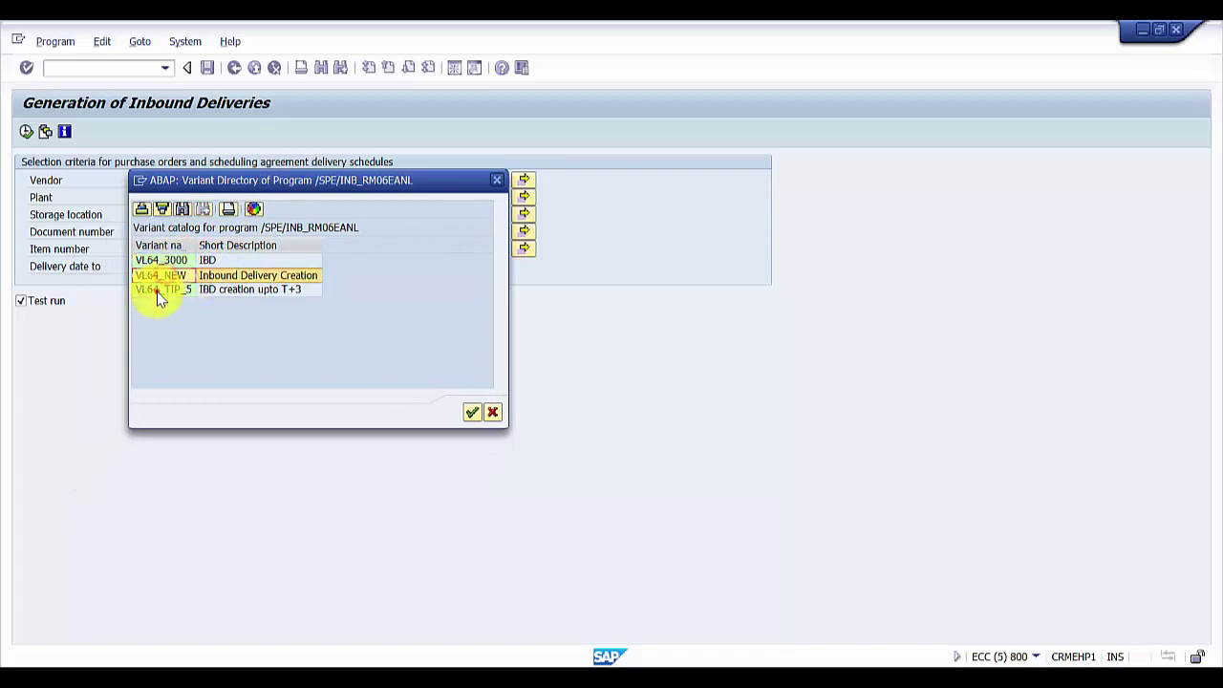
left_click(159, 291)
left_click(167, 261)
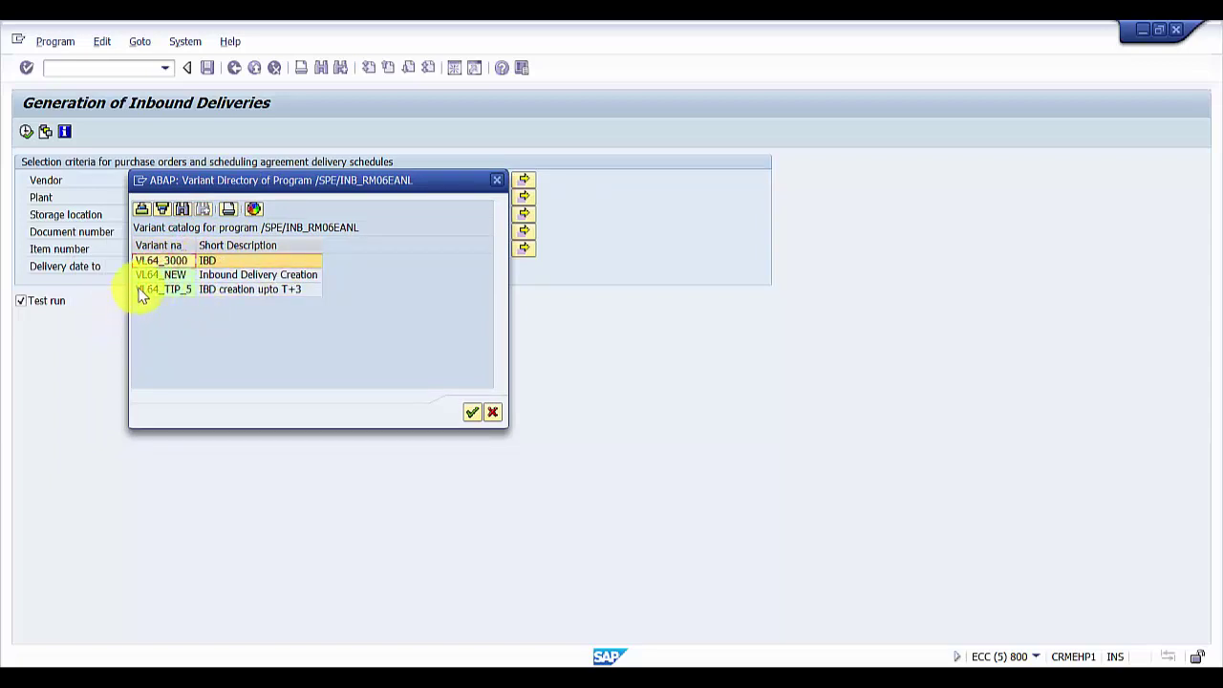